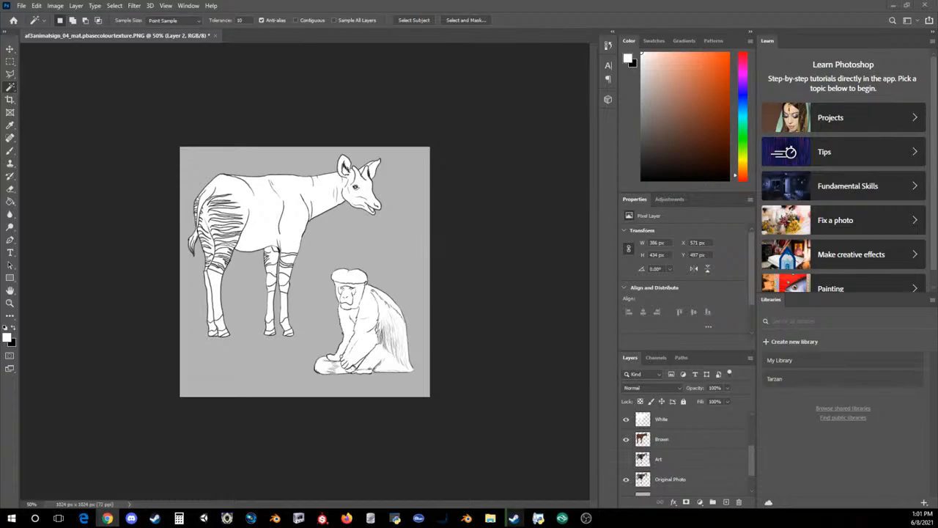
Make the White layer active and choose the Eraser tool for work on the okapi
click(398, 219)
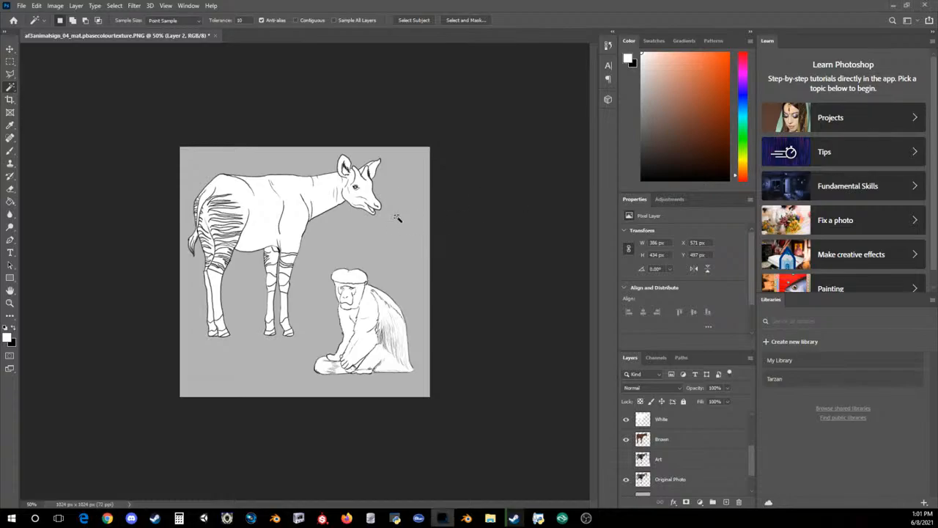
key(ctrl+plus)
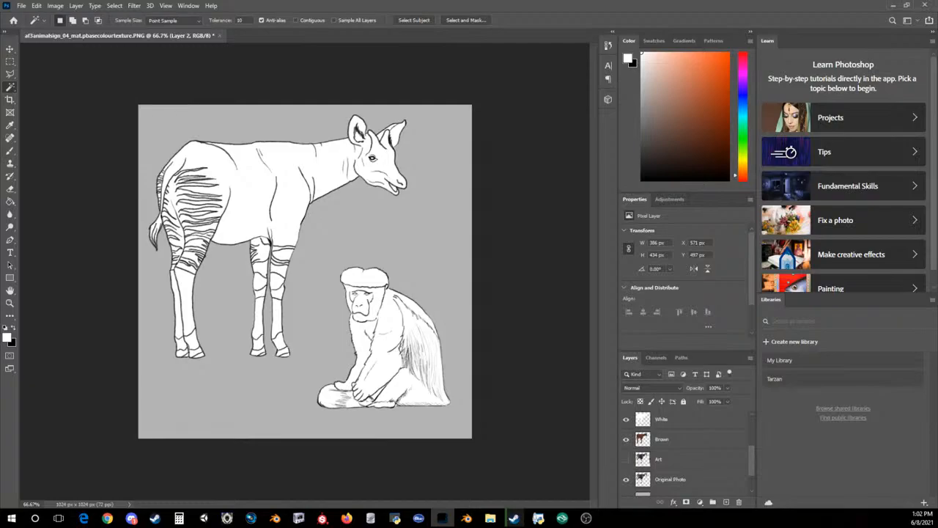
click(10, 153)
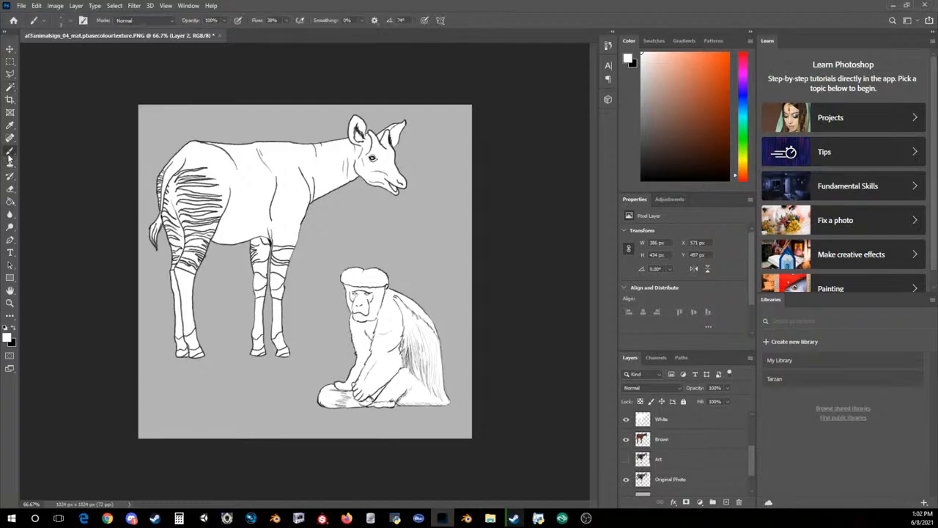
scroll(677, 439, up, 1)
click(675, 438)
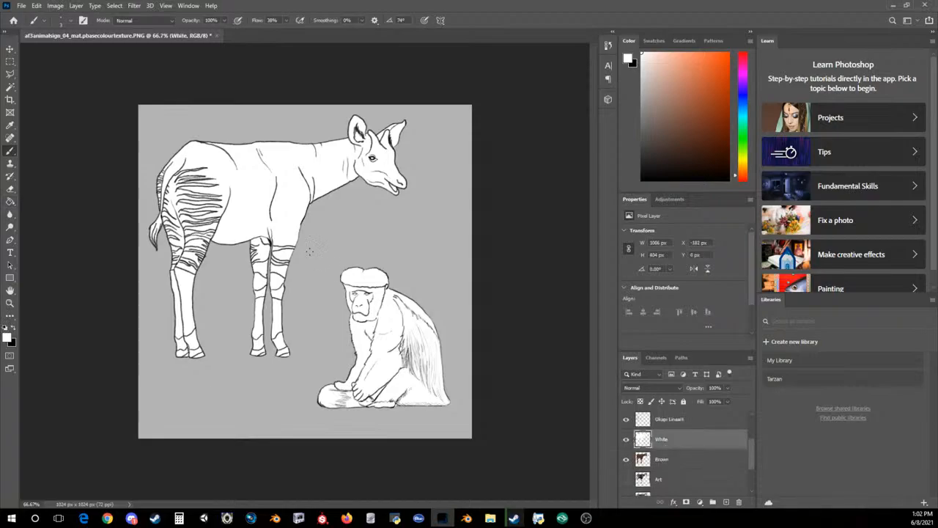
key(ctrl+plus)
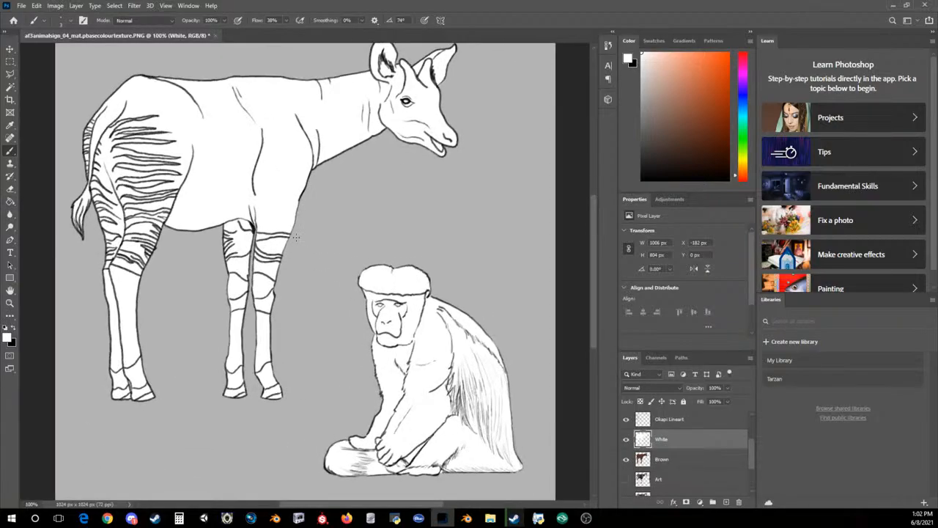
key(ctrl+plus)
scroll(299, 245, up, 3)
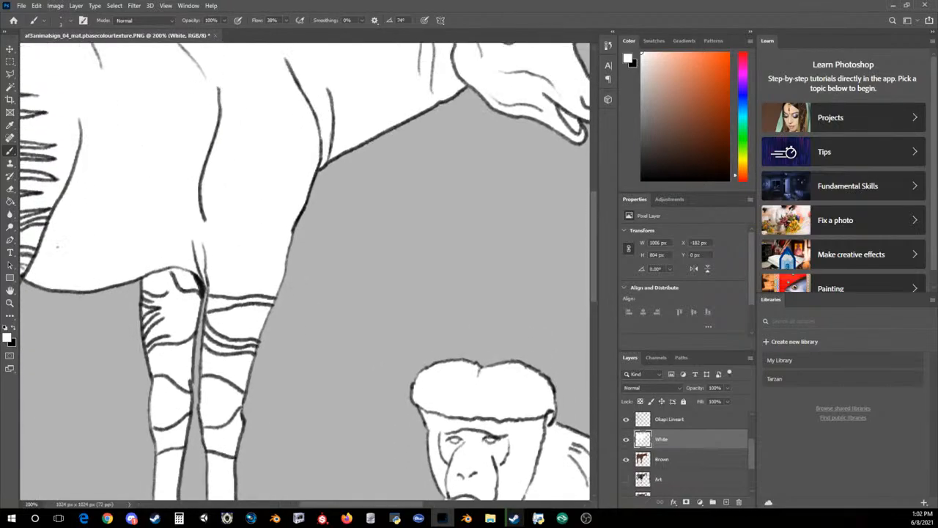
click(11, 188)
mouse_move(156, 147)
mouse_down()
mouse_move(198, 233)
mouse_move(180, 252)
mouse_up()
key(ctrl+z)
scroll(213, 280, up, 3)
drag(393, 161, 370, 249)
key(ctrl+z)
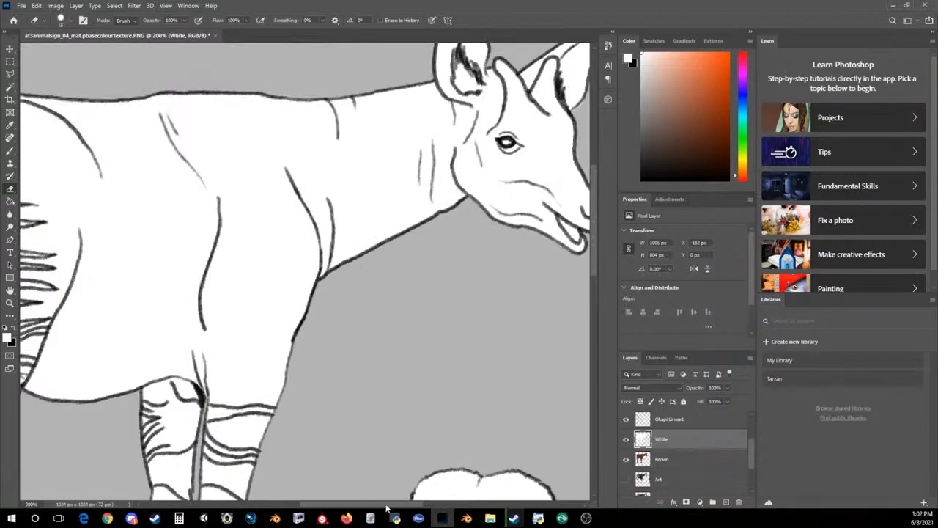
Erase a vertical patch of white on the okapi's flank and, with a smaller eraser, along one dark stripe on the thigh
drag(387, 506, 340, 504)
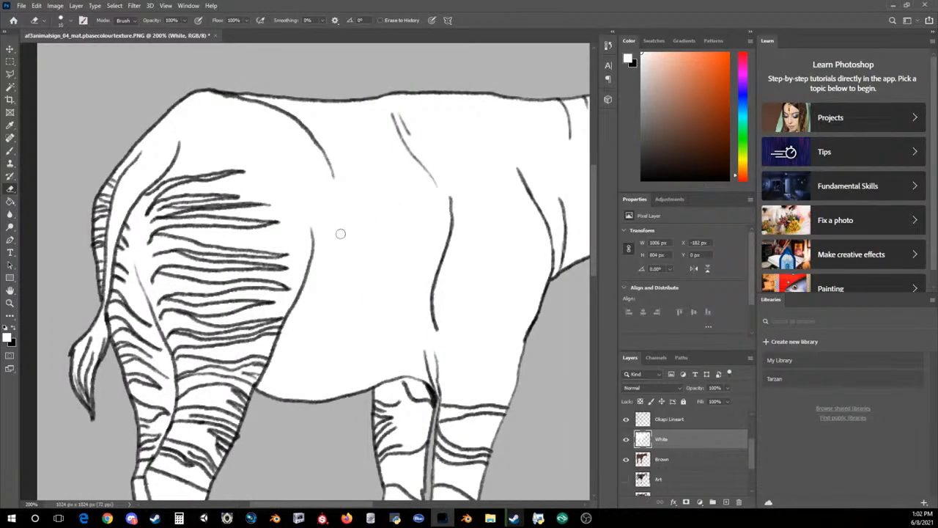
mouse_move(342, 253)
mouse_down()
mouse_move(343, 353)
mouse_move(358, 220)
mouse_move(326, 333)
mouse_move(331, 288)
mouse_up()
key(bracketleft)
key(bracketleft)
key(bracketleft)
key(bracketleft)
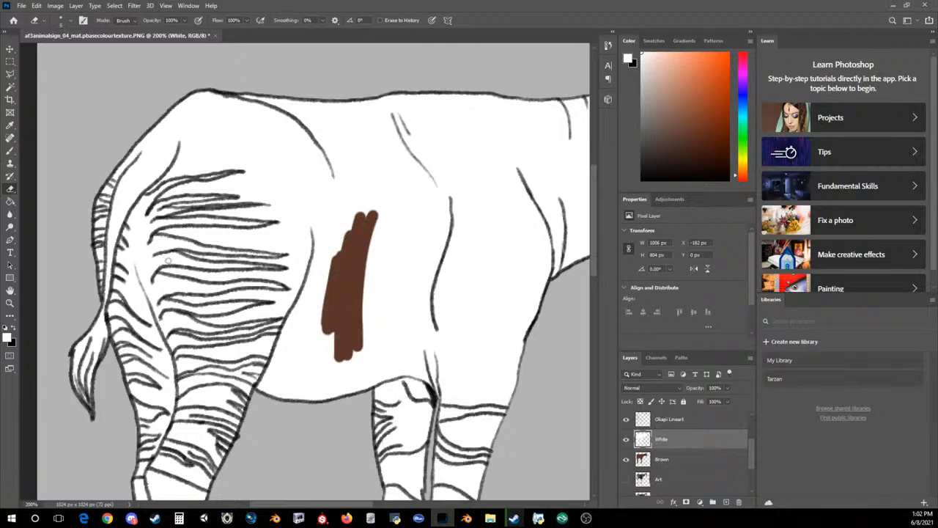
mouse_move(162, 271)
mouse_down()
mouse_move(292, 283)
mouse_move(281, 284)
mouse_up()
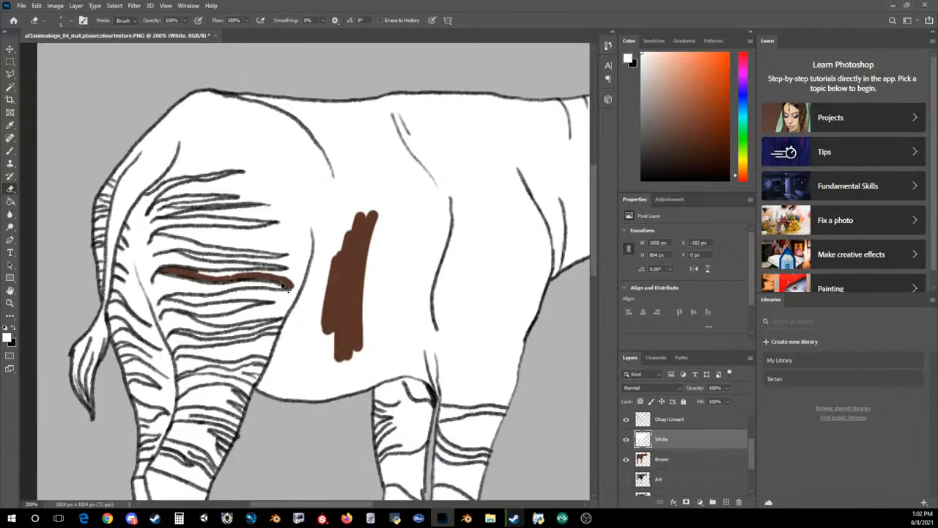
Erase the white beside the thigh's front contour, the rest of the started stripe, and most of the stripe above it
scroll(282, 283, up, 1)
mouse_move(290, 305)
mouse_down()
mouse_move(291, 281)
mouse_move(310, 258)
mouse_move(315, 204)
mouse_move(292, 305)
mouse_move(283, 269)
mouse_up()
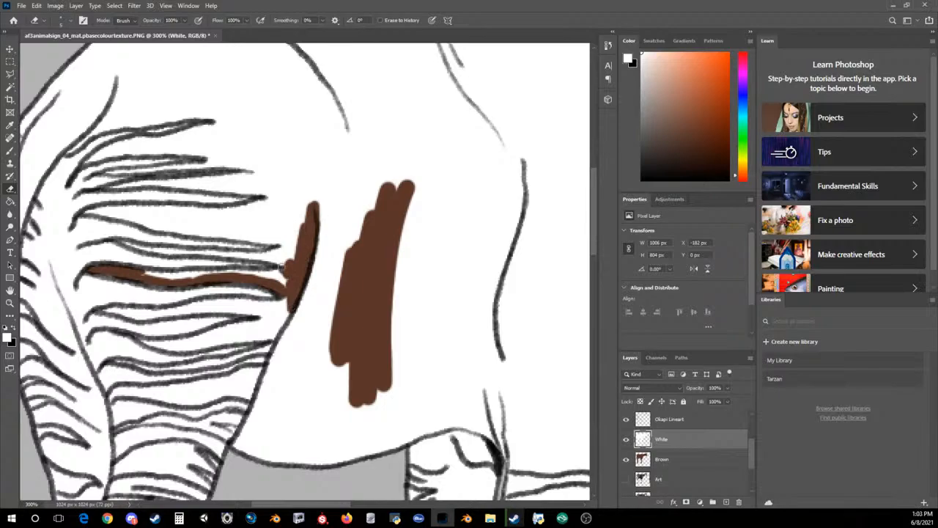
mouse_move(144, 275)
mouse_down()
mouse_move(268, 273)
mouse_move(247, 277)
mouse_move(285, 285)
mouse_up()
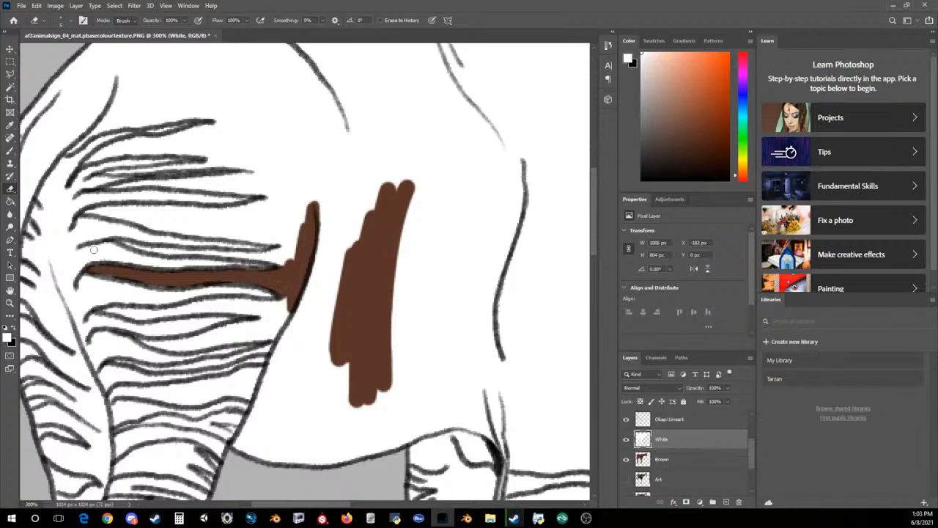
mouse_move(119, 241)
mouse_down()
mouse_move(250, 258)
mouse_move(225, 249)
mouse_up()
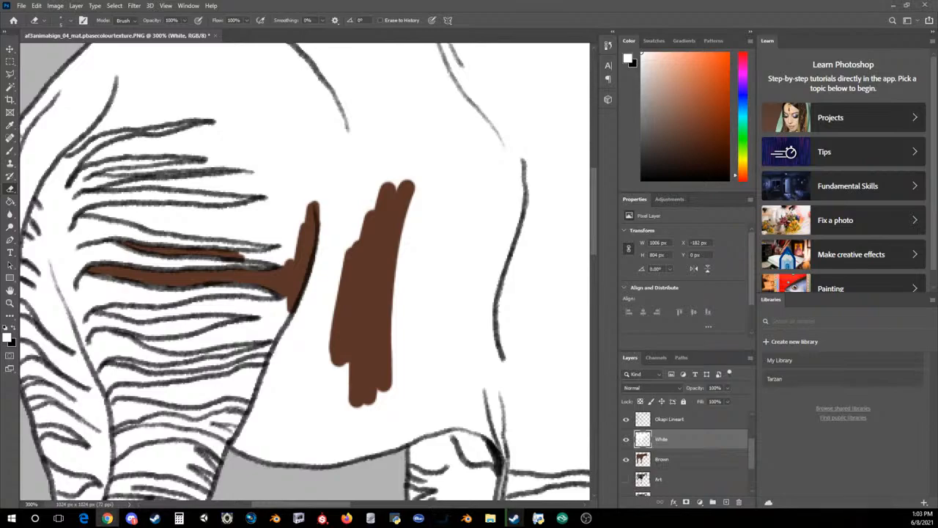
Switch to Chrome to view the StrawPoll results on which Congo sign to work on first, and return to Photoshop
click(107, 519)
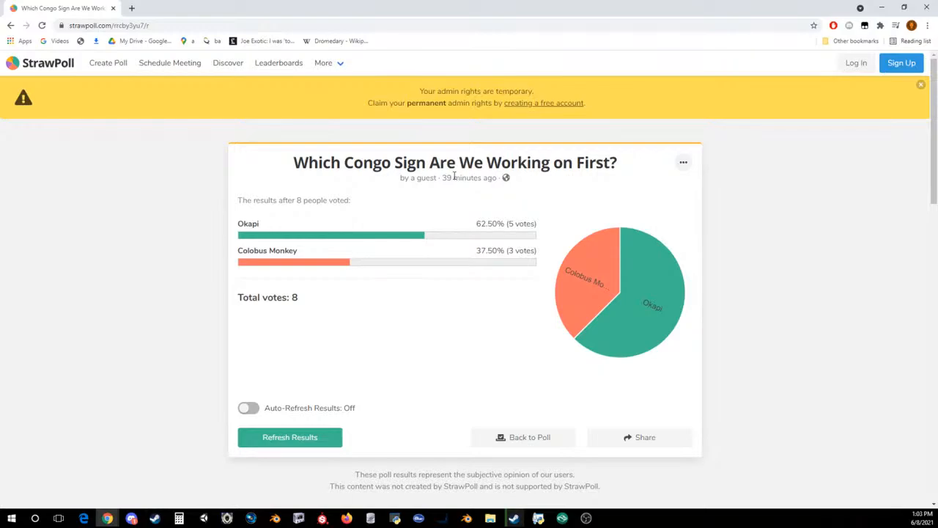
drag(33, 4, 937, 294)
click(282, 155)
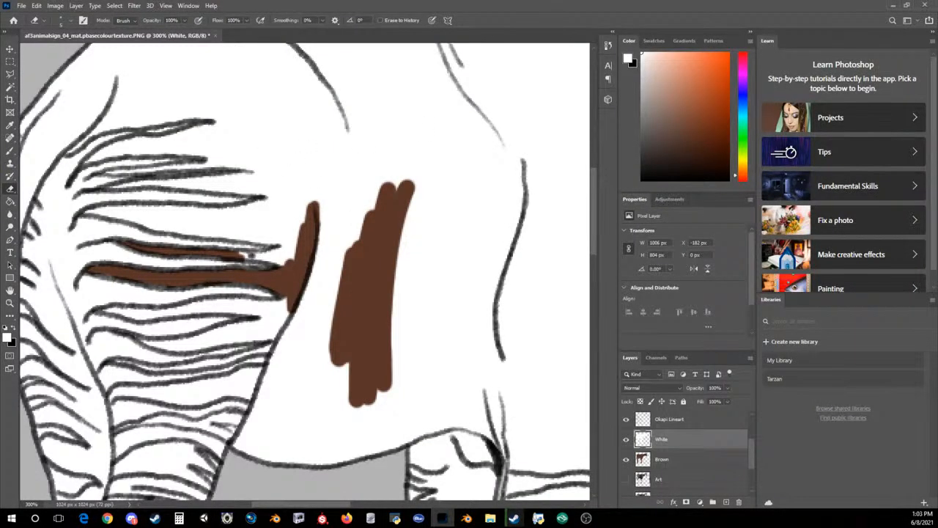
Erase the white from the end of the second stripe and the wide dark band above it, joining them in front of the stripe tips
mouse_move(251, 256)
mouse_down()
mouse_move(245, 251)
mouse_move(284, 258)
mouse_up()
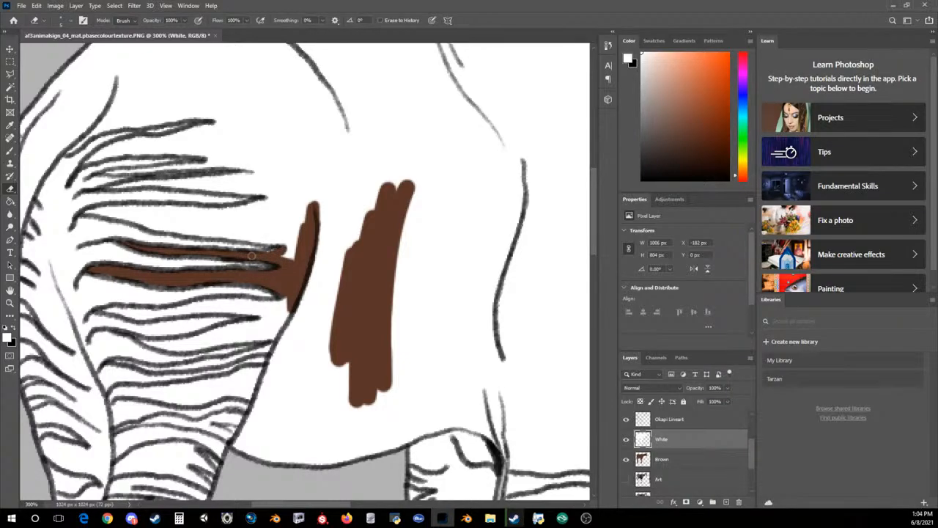
mouse_move(288, 248)
mouse_down()
mouse_move(290, 257)
mouse_move(268, 194)
mouse_up()
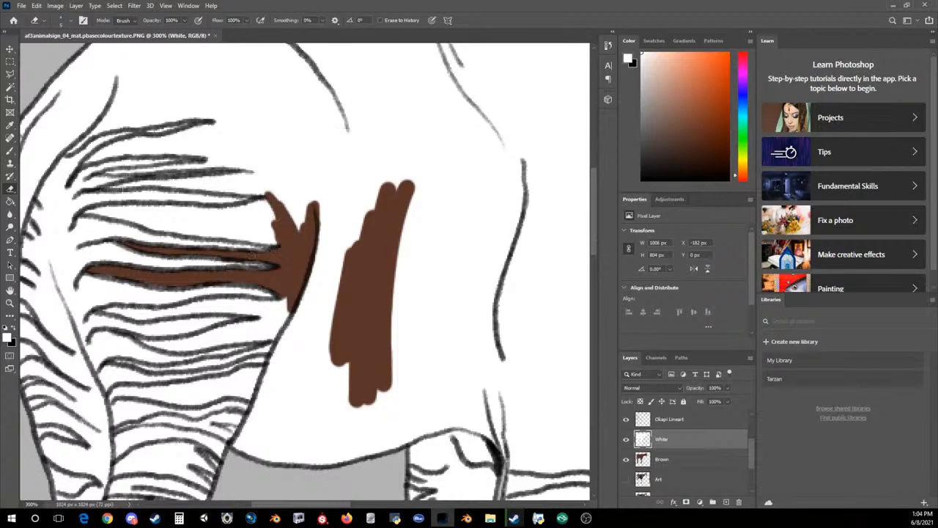
drag(163, 222, 110, 212)
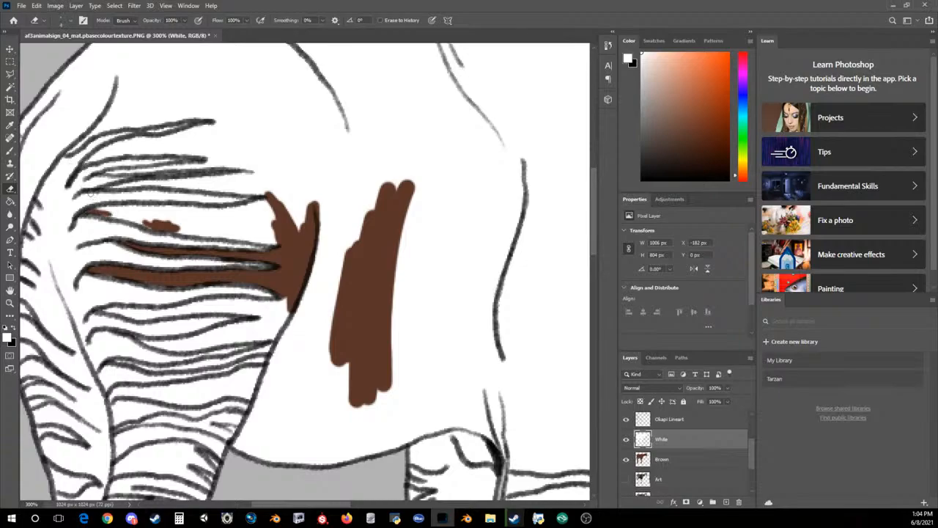
mouse_move(114, 213)
mouse_down()
mouse_move(106, 214)
mouse_move(143, 220)
mouse_move(114, 213)
mouse_up()
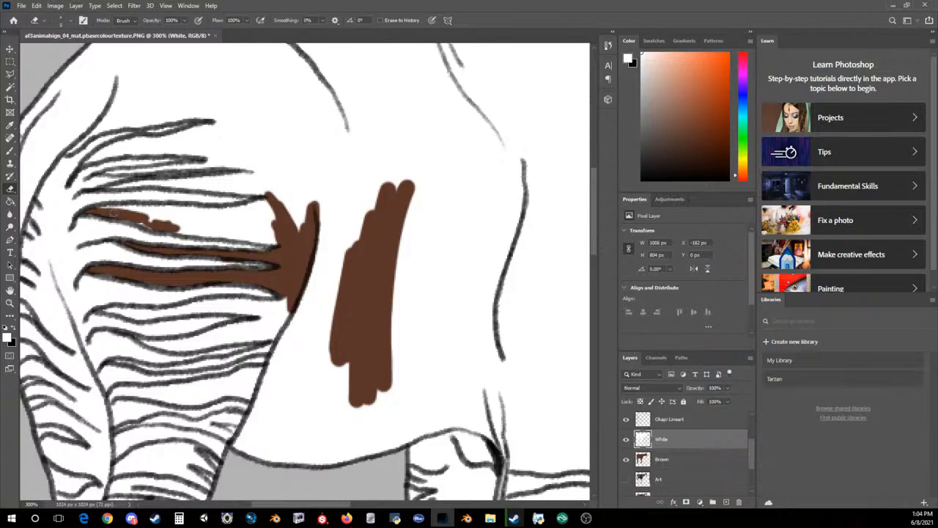
mouse_move(180, 227)
mouse_down()
mouse_move(274, 243)
mouse_move(263, 240)
mouse_up()
mouse_move(266, 201)
mouse_down()
mouse_move(231, 214)
mouse_move(181, 209)
mouse_move(220, 217)
mouse_move(107, 198)
mouse_move(100, 210)
mouse_move(271, 231)
mouse_move(267, 210)
mouse_move(301, 220)
mouse_up()
Erase the white across the okapi's flank and belly down to the belly line with a larger eraser
drag(307, 175, 325, 242)
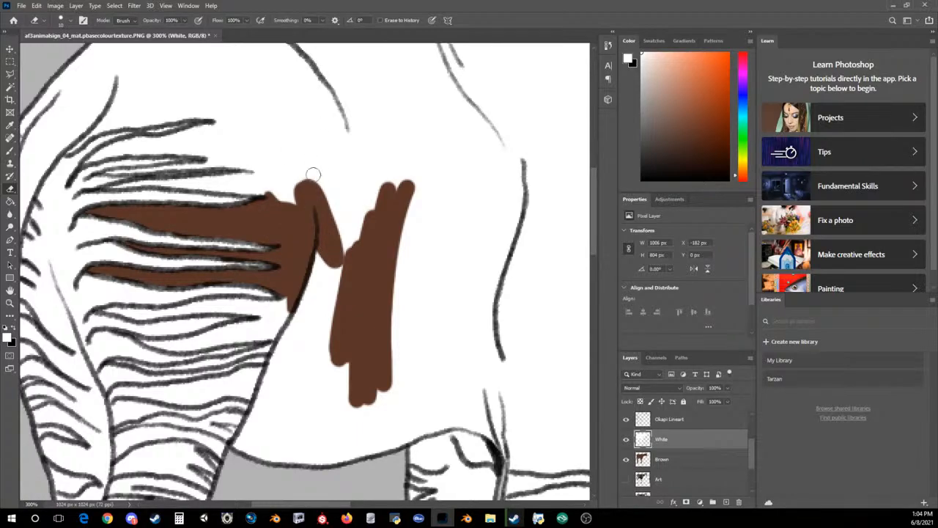
mouse_move(317, 276)
mouse_down()
mouse_move(314, 337)
mouse_move(312, 323)
mouse_up()
mouse_move(278, 456)
mouse_down()
mouse_move(278, 436)
mouse_move(260, 440)
mouse_move(273, 461)
mouse_move(234, 444)
mouse_move(306, 288)
mouse_move(283, 407)
mouse_move(331, 334)
mouse_move(291, 463)
mouse_move(279, 426)
mouse_move(293, 339)
mouse_move(289, 396)
mouse_up()
mouse_move(365, 374)
mouse_down()
mouse_move(362, 347)
mouse_move(369, 410)
mouse_move(452, 424)
mouse_move(487, 453)
mouse_move(464, 459)
mouse_move(452, 424)
mouse_move(394, 444)
mouse_move(400, 264)
mouse_move(452, 424)
mouse_move(451, 337)
mouse_move(506, 440)
mouse_move(486, 315)
mouse_move(494, 443)
mouse_move(458, 411)
mouse_move(440, 249)
mouse_move(469, 213)
mouse_move(493, 444)
mouse_move(418, 165)
mouse_move(374, 176)
mouse_move(337, 162)
mouse_move(494, 443)
mouse_up()
Erase the white from the next dark stripe up the thigh with a smaller eraser, and clear the area beyond its tip
key([)
key([)
key([)
key([)
key([)
key([)
key([)
key([)
key([)
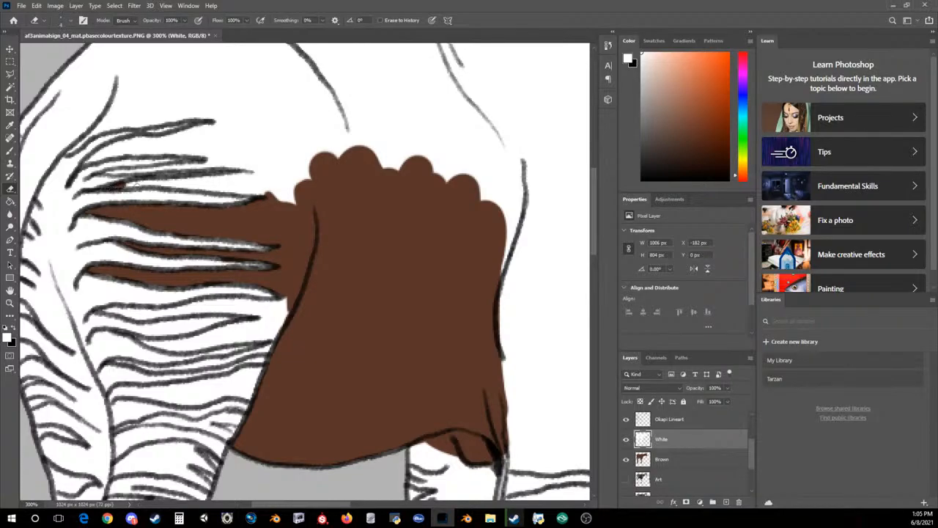
mouse_move(125, 184)
mouse_down()
mouse_move(257, 174)
mouse_move(190, 181)
mouse_move(259, 192)
mouse_up()
mouse_move(190, 180)
mouse_down()
mouse_move(273, 188)
mouse_move(258, 191)
mouse_move(223, 184)
mouse_move(272, 183)
mouse_move(293, 202)
mouse_move(223, 184)
mouse_move(249, 124)
mouse_move(300, 165)
mouse_move(276, 140)
mouse_up()
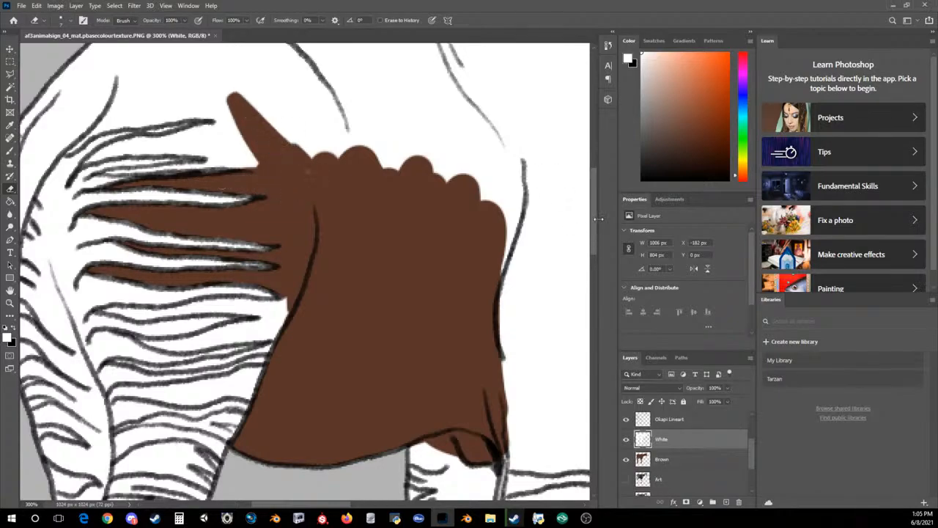
Erase the white along the rump's upper outline, from the back contour to the tail base, and down toward the upper thigh stripes
scroll(596, 202, up, 3)
mouse_move(323, 302)
mouse_down()
mouse_move(270, 131)
mouse_move(231, 135)
mouse_move(234, 220)
mouse_move(243, 122)
mouse_move(153, 115)
mouse_move(196, 186)
mouse_move(183, 156)
mouse_up()
key(bracketright)
key(bracketleft)
key(bracketleft)
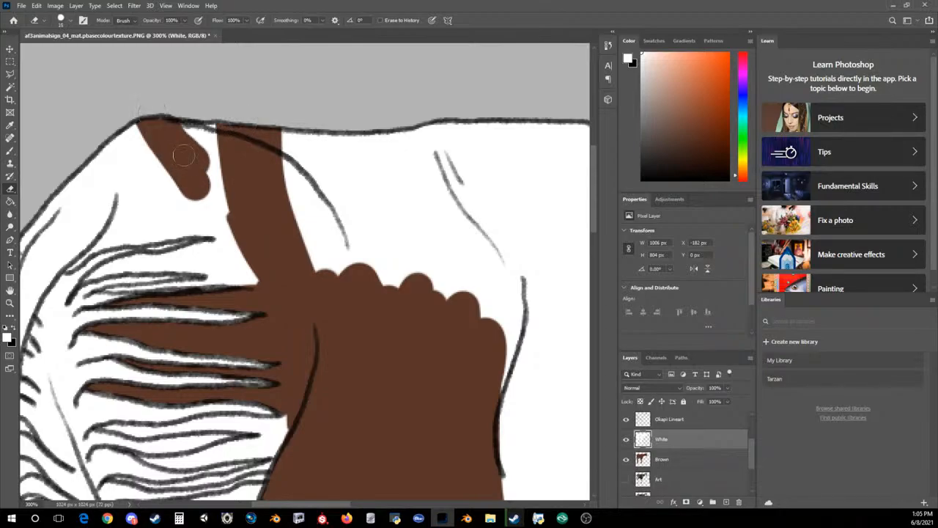
mouse_move(71, 268)
mouse_down()
mouse_move(137, 239)
mouse_move(68, 260)
mouse_move(51, 202)
mouse_move(66, 251)
mouse_move(128, 233)
mouse_move(110, 164)
mouse_move(102, 214)
mouse_move(108, 141)
mouse_up()
key(bracketright)
key(bracketright)
mouse_move(120, 95)
mouse_down()
mouse_move(97, 196)
mouse_move(72, 229)
mouse_move(101, 198)
mouse_move(63, 184)
mouse_move(99, 196)
mouse_move(60, 167)
mouse_up()
mouse_move(198, 146)
mouse_down()
mouse_move(223, 192)
mouse_move(229, 232)
mouse_move(219, 233)
mouse_move(216, 192)
mouse_move(252, 285)
mouse_up()
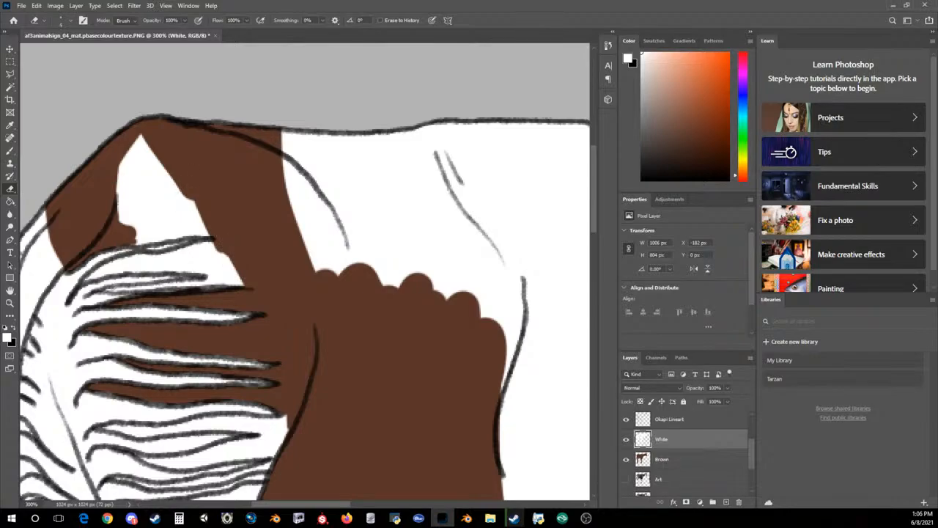
Erase the white from the narrow dark gaps between the uppermost thigh stripes
mouse_move(136, 289)
mouse_down()
mouse_move(243, 282)
mouse_move(195, 249)
mouse_move(214, 244)
mouse_move(187, 250)
mouse_move(219, 271)
mouse_move(209, 277)
mouse_move(224, 257)
mouse_move(214, 278)
mouse_move(142, 261)
mouse_move(170, 255)
mouse_move(197, 268)
mouse_move(182, 257)
mouse_up()
drag(182, 257, 197, 267)
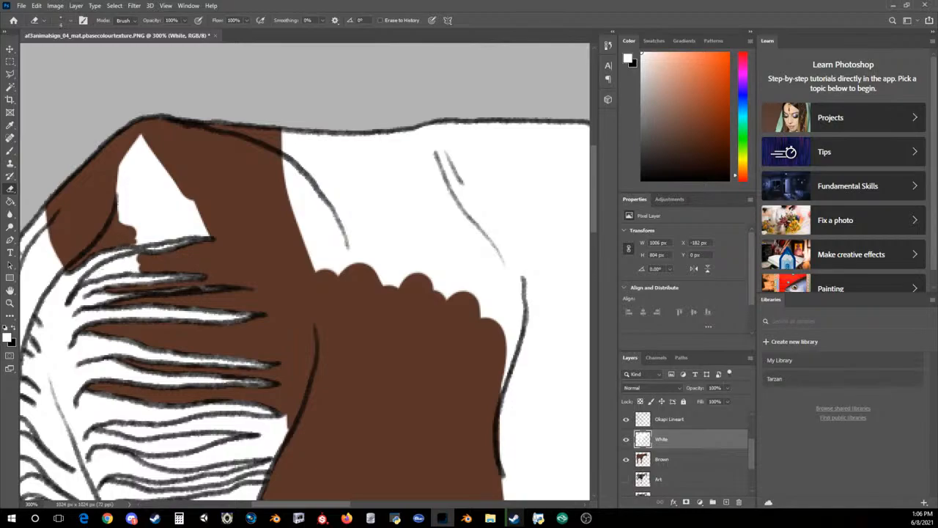
mouse_move(96, 268)
mouse_down()
mouse_move(138, 265)
mouse_move(113, 275)
mouse_up()
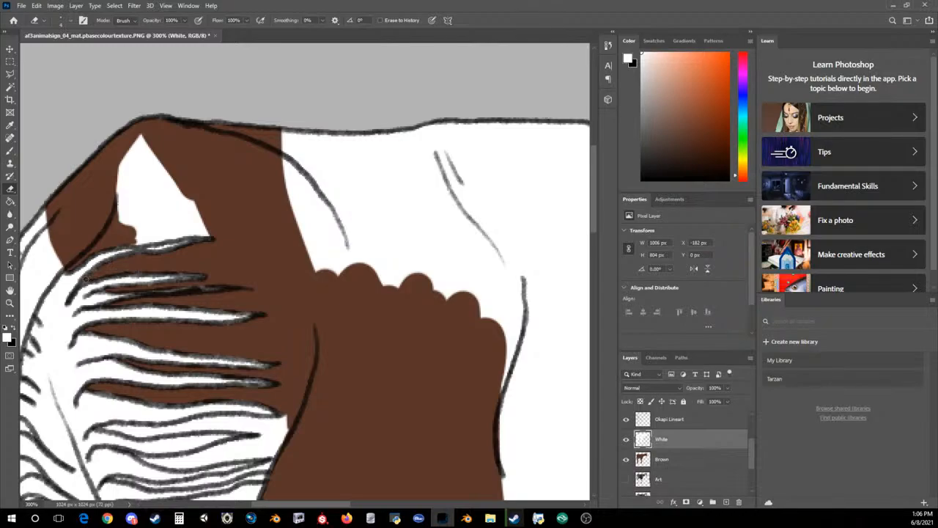
Erase the remaining white on the rump and across the back to the shoulder with a much larger eraser
mouse_move(136, 230)
mouse_down()
mouse_move(202, 234)
mouse_move(138, 205)
mouse_move(147, 230)
mouse_move(155, 232)
mouse_move(122, 192)
mouse_move(150, 227)
mouse_move(192, 220)
mouse_move(146, 168)
mouse_move(150, 228)
mouse_move(109, 152)
mouse_up()
key(bracketright)
key(bracketright)
key(bracketright)
key(bracketright)
key(bracketright)
key(bracketright)
mouse_move(470, 326)
mouse_down()
mouse_move(401, 227)
mouse_move(326, 175)
mouse_up()
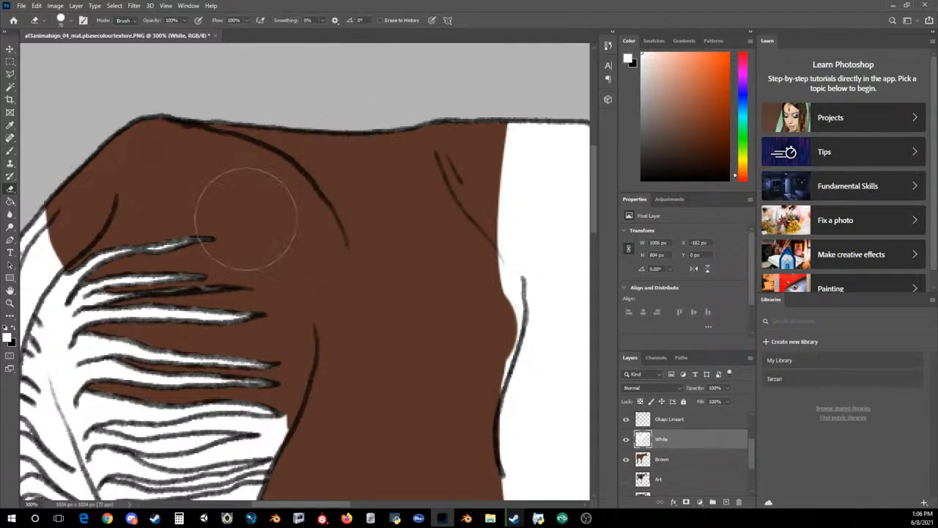
Hide the Brown and White layers to compare the lower thigh stripes with the original photo, and show both layers again
scroll(266, 157, down, 5)
scroll(227, 293, down, 1)
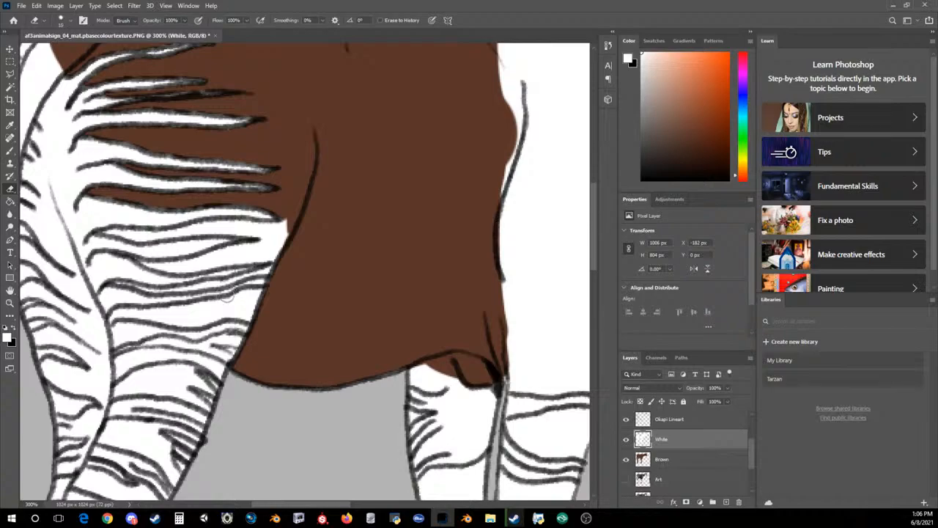
click(625, 459)
click(625, 442)
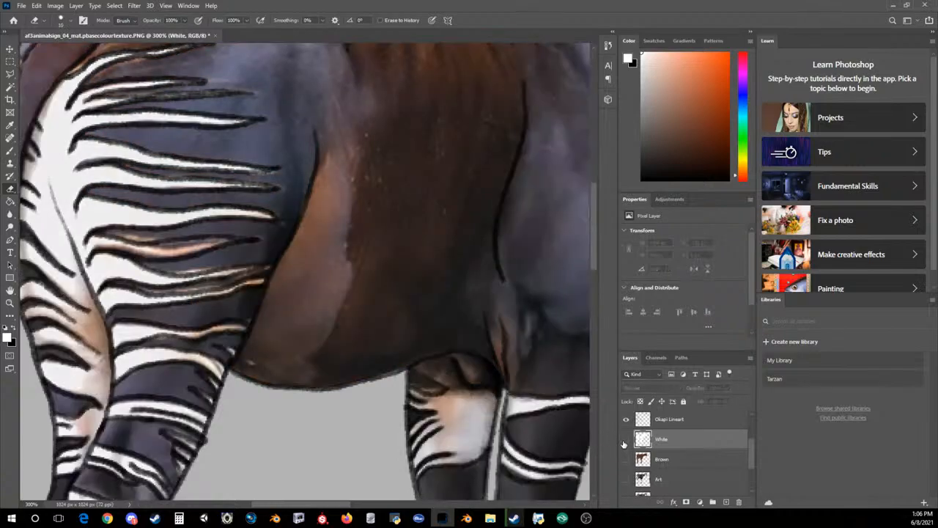
click(626, 440)
click(625, 459)
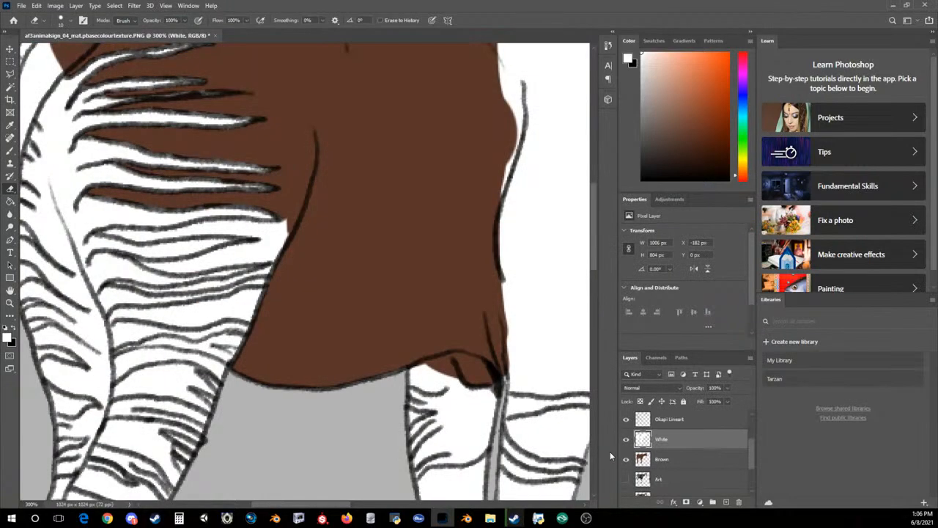
Erase the white from the two dark stripes on the middle of the thigh and around the tips of the white stripes between them
mouse_move(157, 267)
mouse_down()
mouse_move(272, 254)
mouse_move(285, 223)
mouse_up()
drag(260, 257, 276, 227)
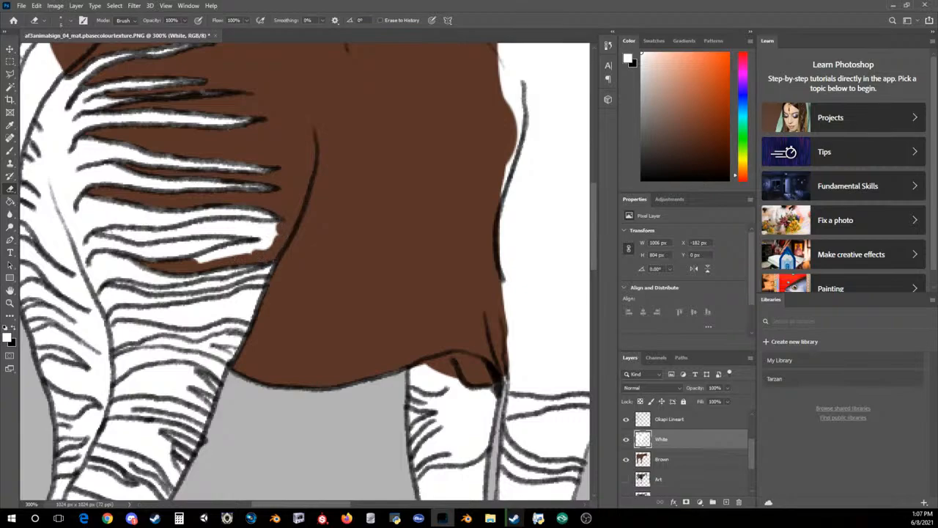
drag(109, 232, 125, 233)
drag(105, 232, 146, 233)
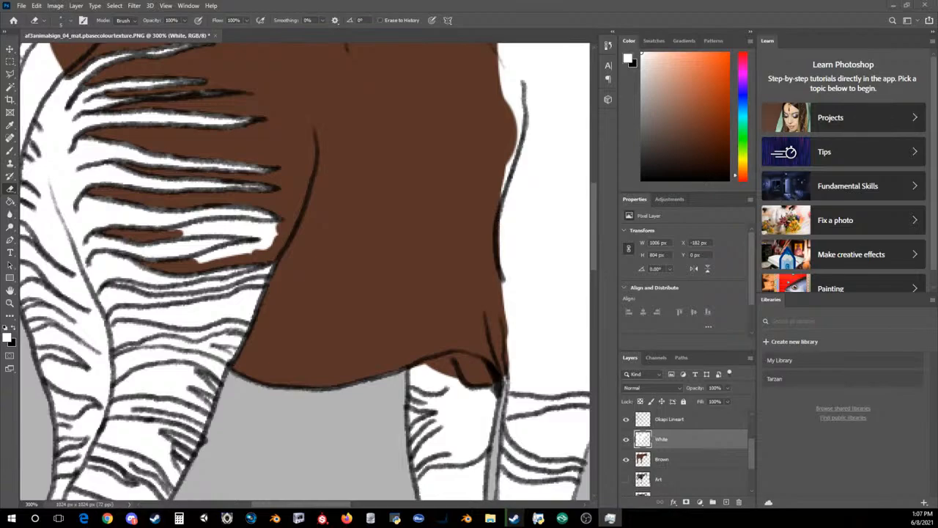
drag(265, 250, 272, 231)
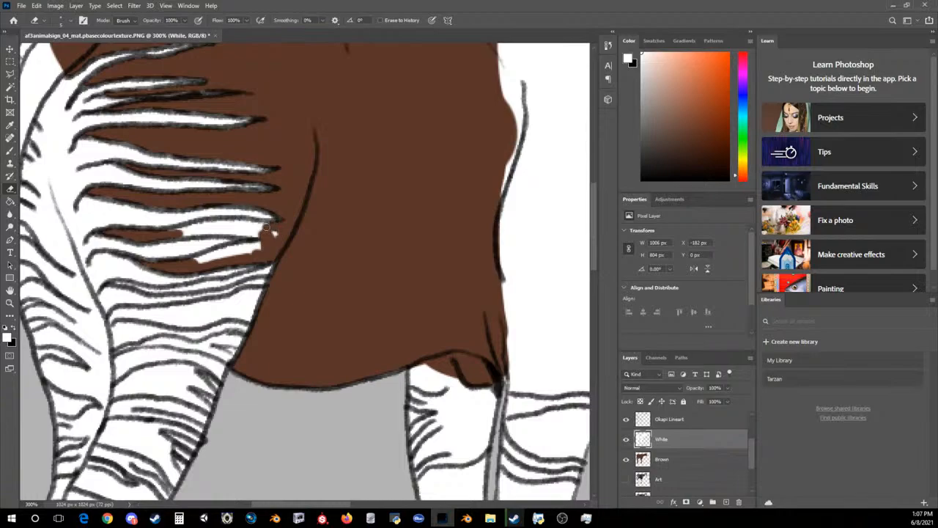
mouse_move(185, 235)
mouse_down()
mouse_move(220, 223)
mouse_move(261, 225)
mouse_up()
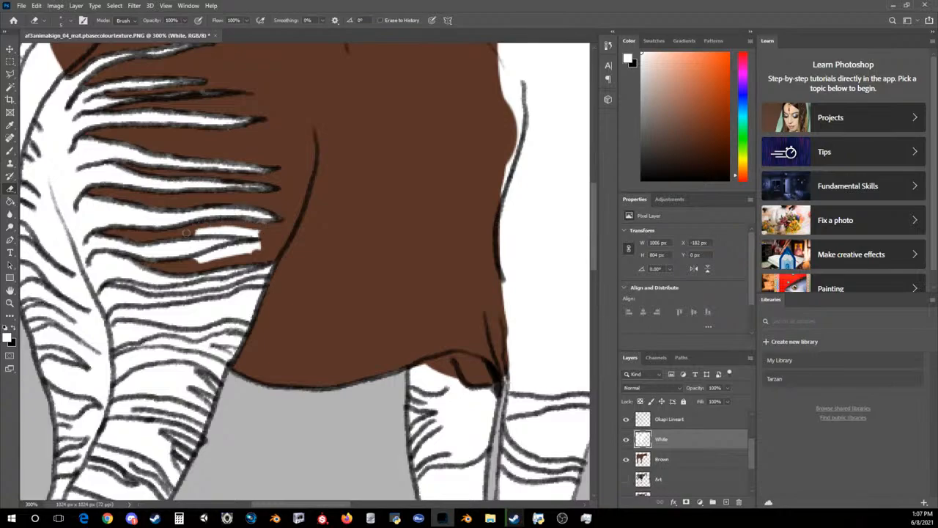
mouse_move(193, 222)
mouse_down()
mouse_move(210, 233)
mouse_move(200, 235)
mouse_move(254, 233)
mouse_move(206, 235)
mouse_move(220, 229)
mouse_move(249, 227)
mouse_move(205, 236)
mouse_move(195, 260)
mouse_move(260, 247)
mouse_move(194, 260)
mouse_move(253, 253)
mouse_up()
drag(253, 253, 194, 261)
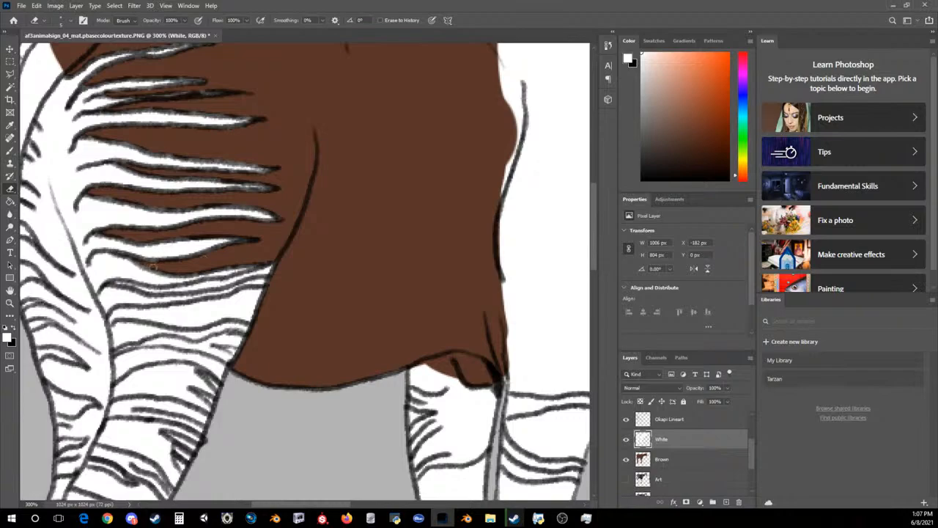
Erase the white from the narrow dark stripe on the lower thigh, out to the front edge of the leg
mouse_move(114, 284)
mouse_down()
mouse_move(163, 289)
mouse_move(114, 283)
mouse_up()
mouse_move(176, 289)
mouse_down()
mouse_move(253, 271)
mouse_move(116, 284)
mouse_move(278, 259)
mouse_up()
drag(202, 289, 223, 286)
Erase the white from the wide dark stripe below it and the forked narrow stripe underneath at the bottom of the thigh
drag(110, 321, 199, 313)
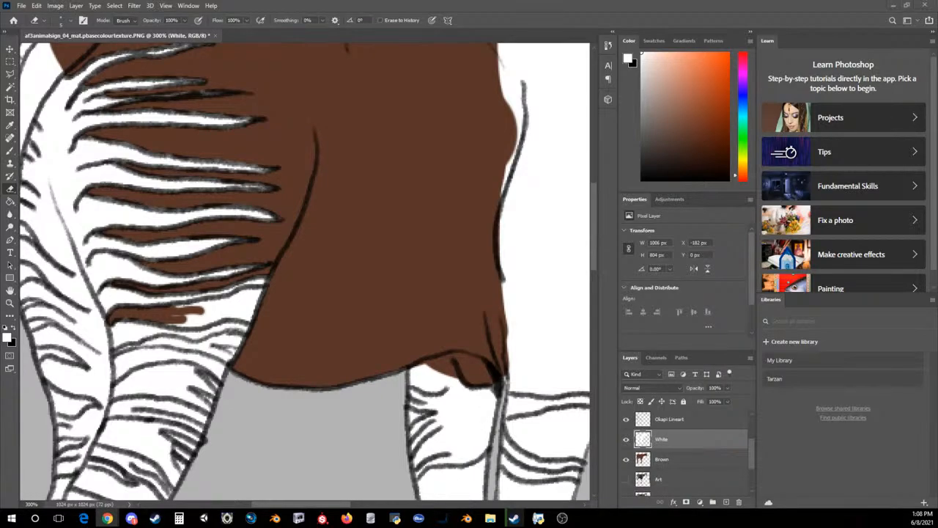
mouse_move(209, 316)
mouse_down()
mouse_move(179, 324)
mouse_move(208, 317)
mouse_up()
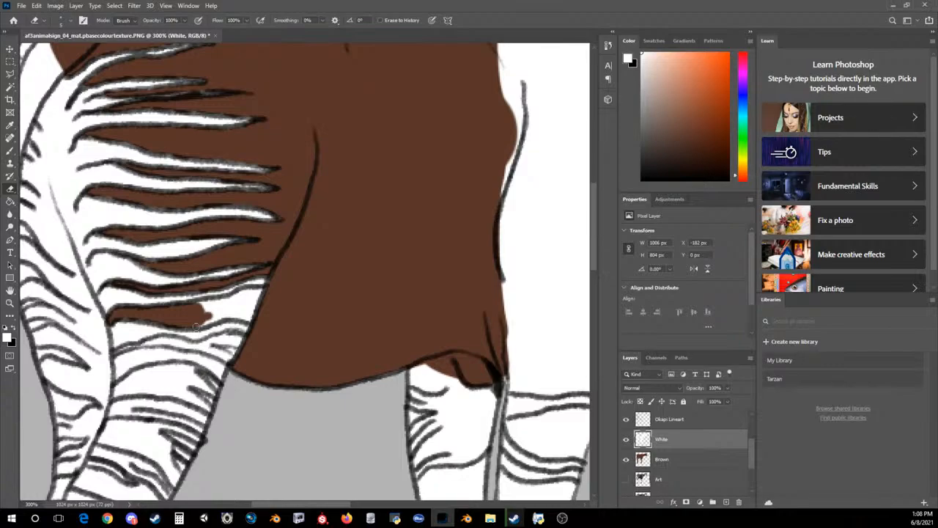
mouse_move(227, 313)
mouse_down()
mouse_move(207, 324)
mouse_move(249, 317)
mouse_move(256, 306)
mouse_move(244, 292)
mouse_move(208, 302)
mouse_move(242, 311)
mouse_move(251, 302)
mouse_move(244, 294)
mouse_up()
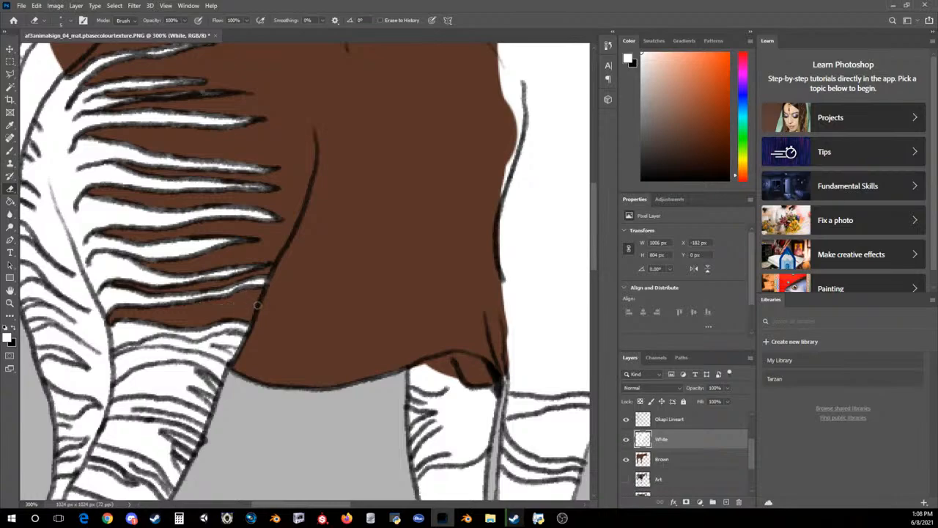
mouse_move(229, 343)
mouse_down()
mouse_move(218, 340)
mouse_move(241, 340)
mouse_move(202, 346)
mouse_move(217, 338)
mouse_move(231, 359)
mouse_move(169, 342)
mouse_up()
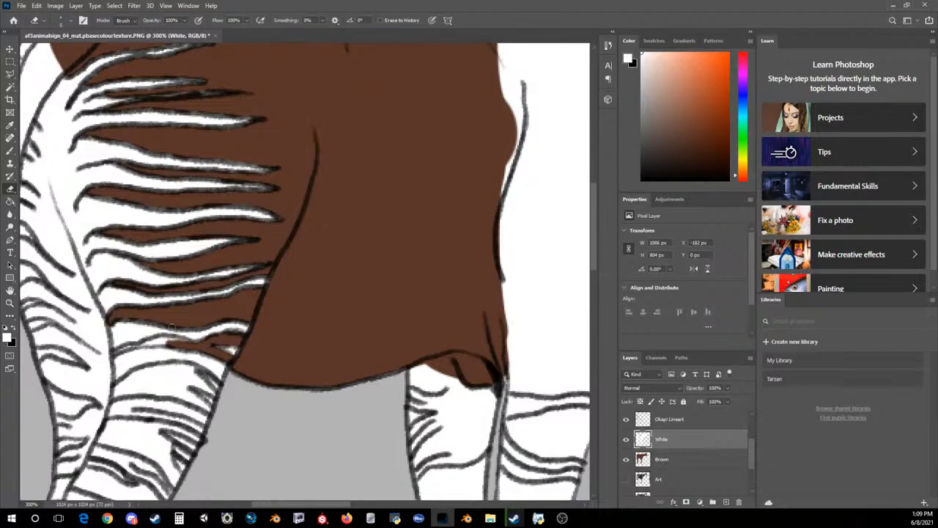
mouse_move(114, 353)
mouse_down()
mouse_move(166, 341)
mouse_move(153, 338)
mouse_move(176, 344)
mouse_up()
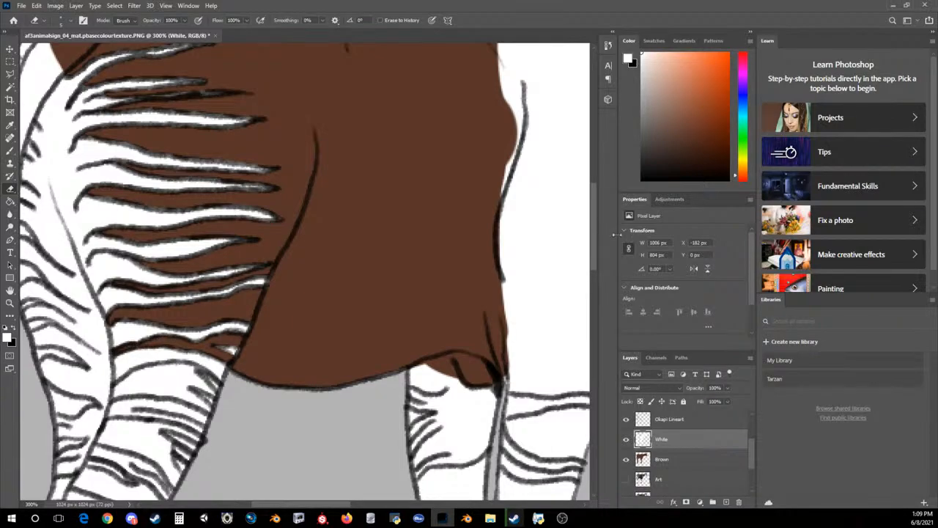
Toggle the Brown and White layers to compare the lower hind leg's stripes with the okapi artwork underneath
drag(596, 233, 616, 258)
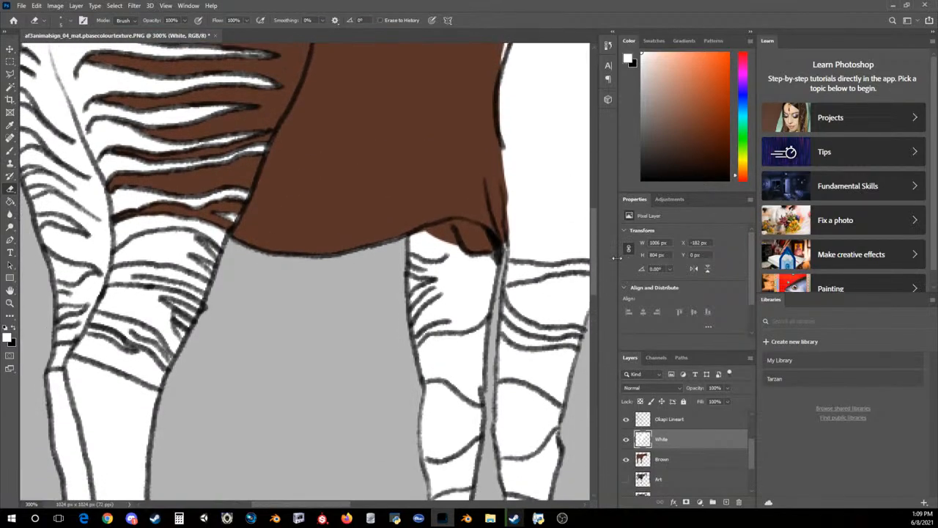
click(627, 461)
click(627, 460)
click(627, 439)
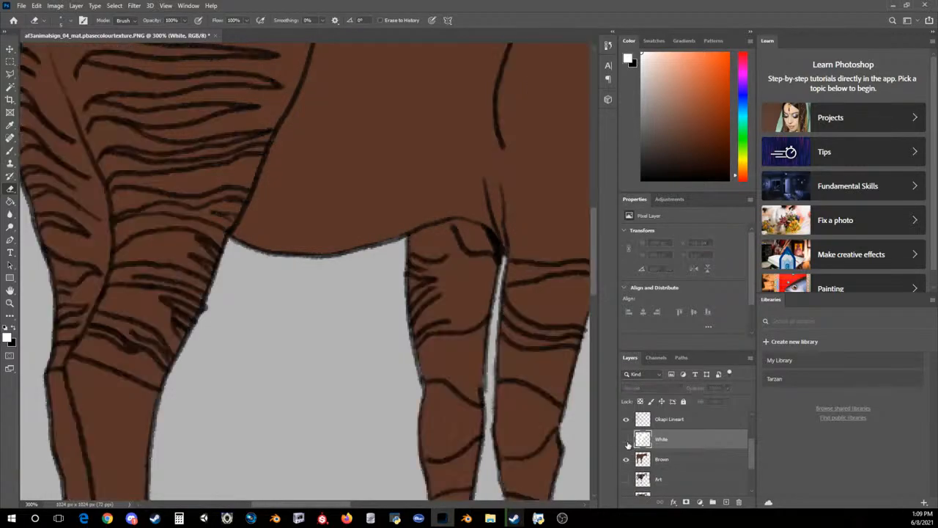
click(627, 442)
click(626, 459)
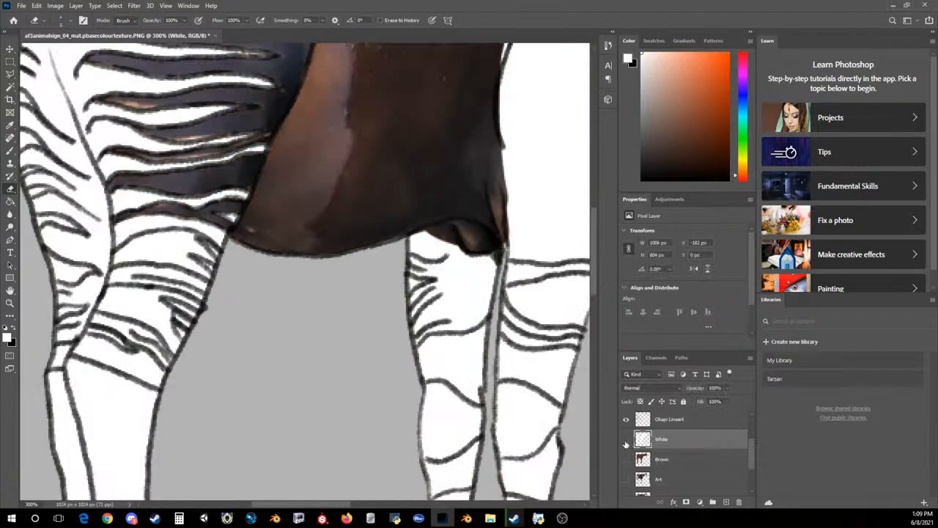
click(627, 442)
click(627, 443)
Erase the white from the dark band directly above the hock of the near hind leg, with the Brown layer shown again
drag(87, 336, 126, 358)
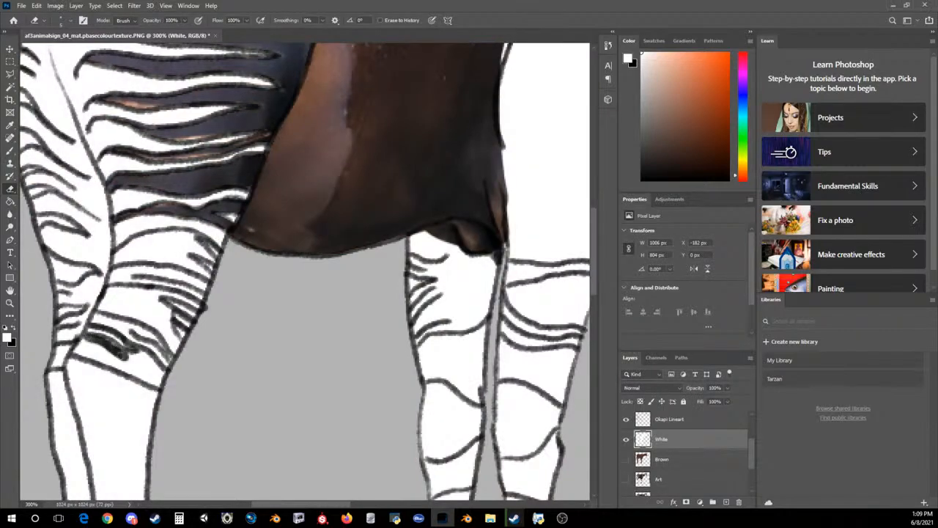
click(626, 459)
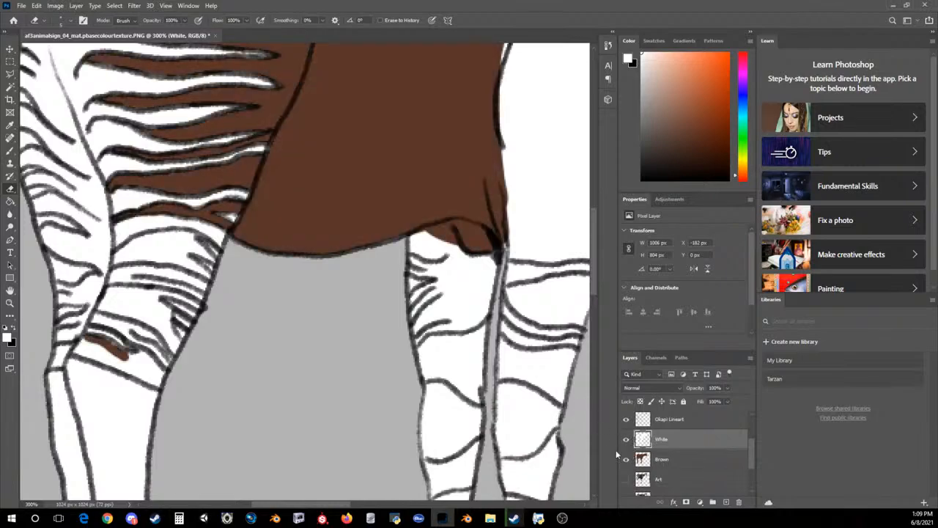
mouse_move(111, 347)
mouse_down()
mouse_move(151, 361)
mouse_move(160, 378)
mouse_move(141, 376)
mouse_move(147, 381)
mouse_move(144, 367)
mouse_up()
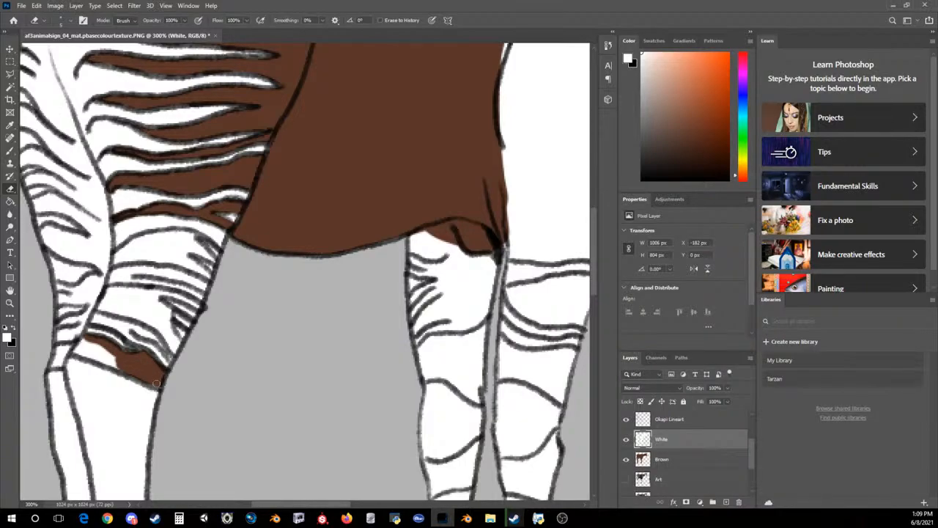
mouse_move(76, 351)
mouse_down()
mouse_move(112, 361)
mouse_move(73, 350)
mouse_move(100, 352)
mouse_move(78, 342)
mouse_move(74, 351)
mouse_move(93, 352)
mouse_up()
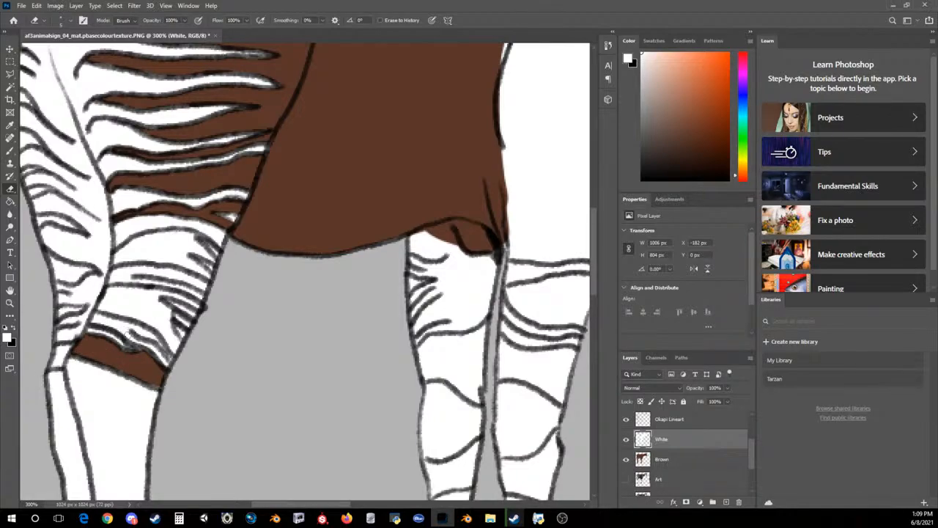
Compare the hock area with the artwork underneath, and erase the white from the small dark wedge at the leg's front edge
click(626, 459)
click(626, 439)
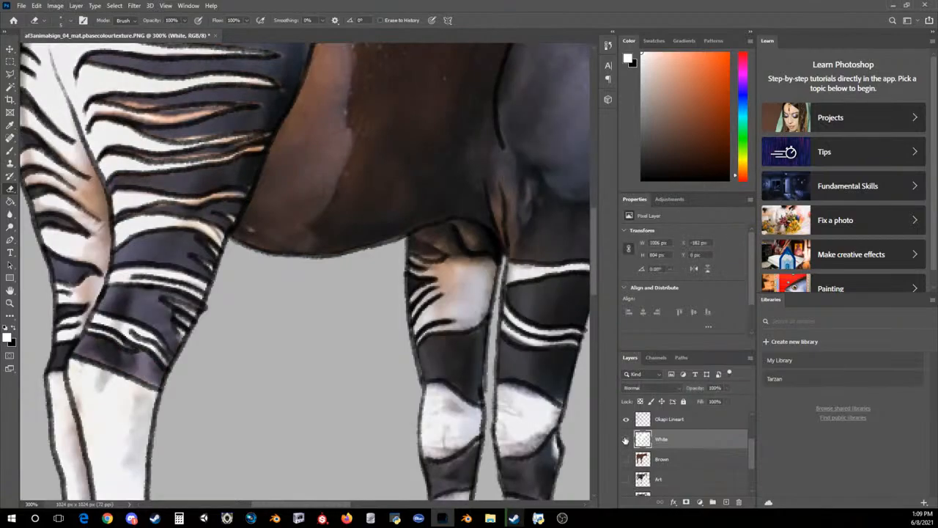
click(626, 439)
click(626, 459)
mouse_move(168, 336)
mouse_down()
mouse_move(163, 326)
mouse_move(176, 346)
mouse_move(165, 330)
mouse_up()
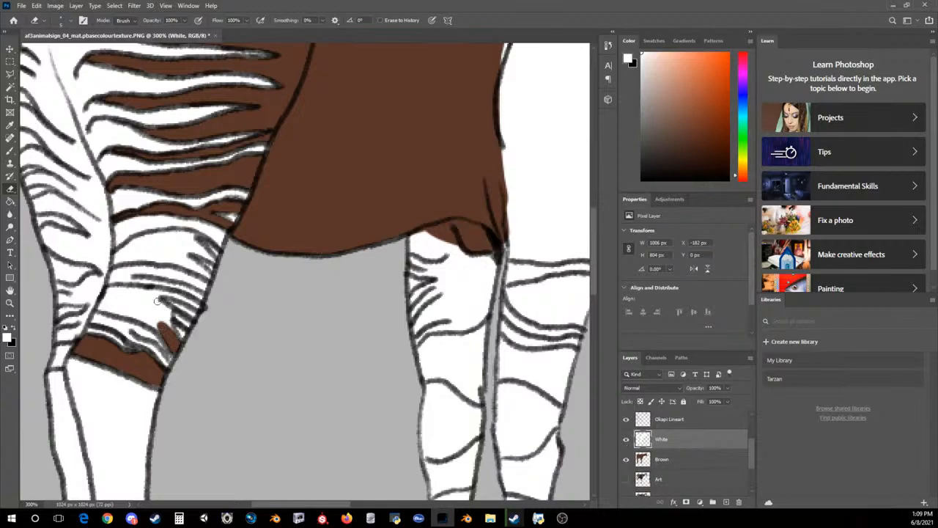
Check the leg pattern against the artwork, erase the white from the dark band below the thigh stripes, and show the Brown layer
click(626, 459)
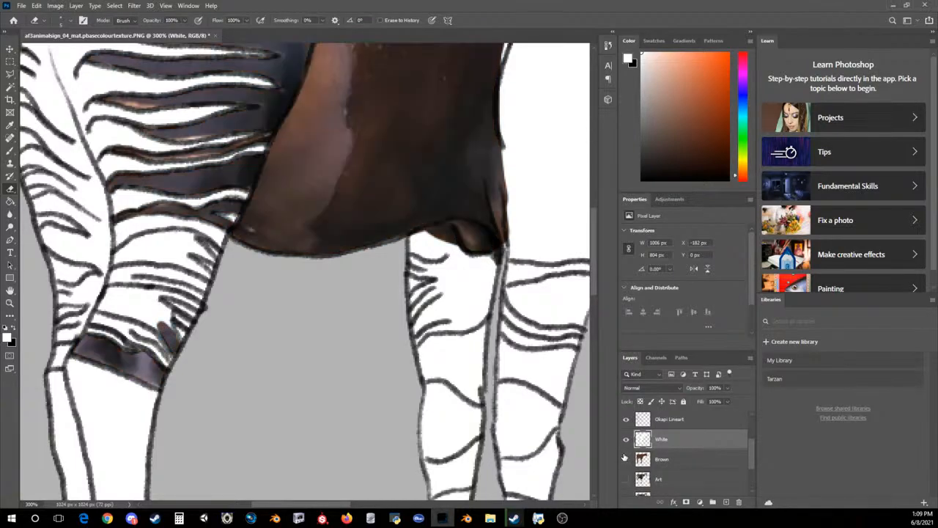
click(626, 459)
click(626, 438)
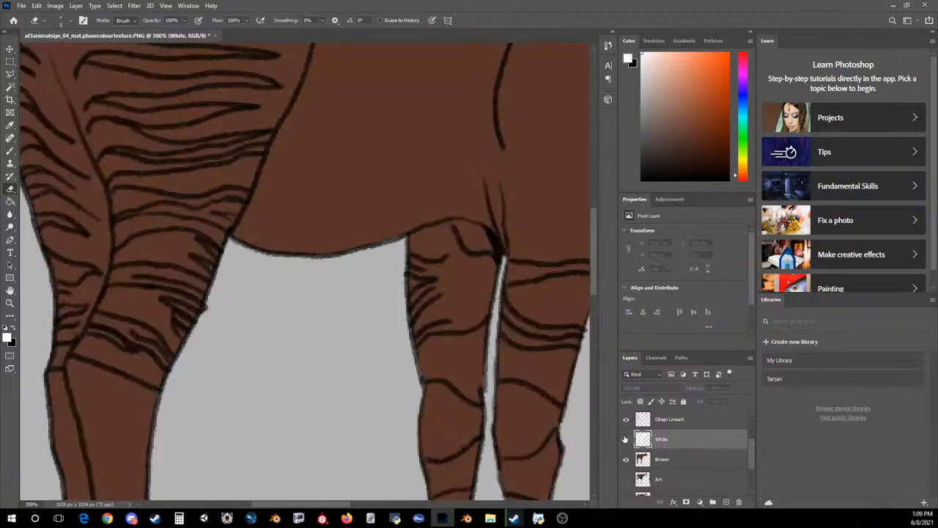
click(626, 438)
click(626, 459)
click(627, 438)
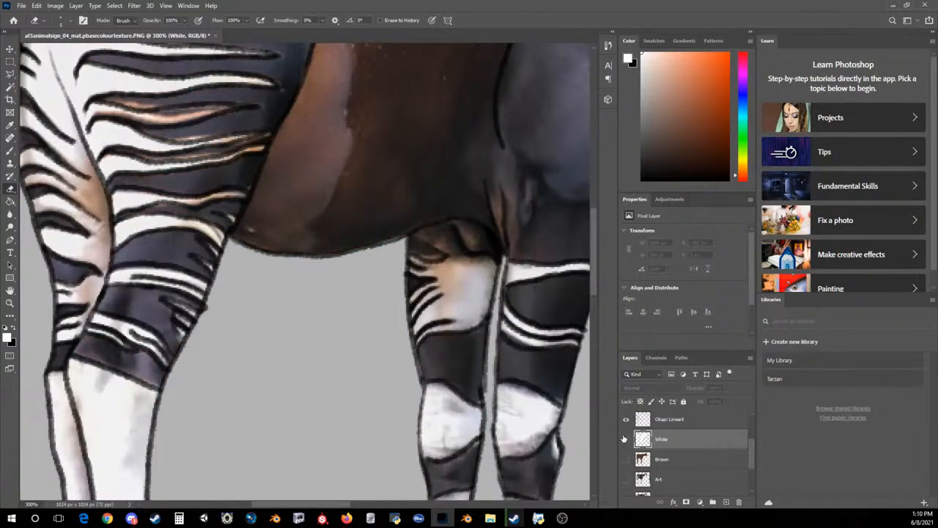
click(626, 439)
mouse_move(192, 257)
mouse_down()
mouse_move(177, 261)
mouse_move(209, 275)
mouse_move(179, 256)
mouse_move(193, 248)
mouse_move(189, 256)
mouse_move(211, 260)
mouse_move(181, 231)
mouse_move(197, 233)
mouse_move(118, 258)
mouse_move(143, 238)
mouse_move(173, 234)
mouse_move(166, 231)
mouse_move(154, 240)
mouse_move(184, 242)
mouse_move(150, 247)
mouse_move(169, 257)
mouse_move(154, 258)
mouse_move(176, 259)
mouse_move(121, 262)
mouse_move(176, 256)
mouse_up()
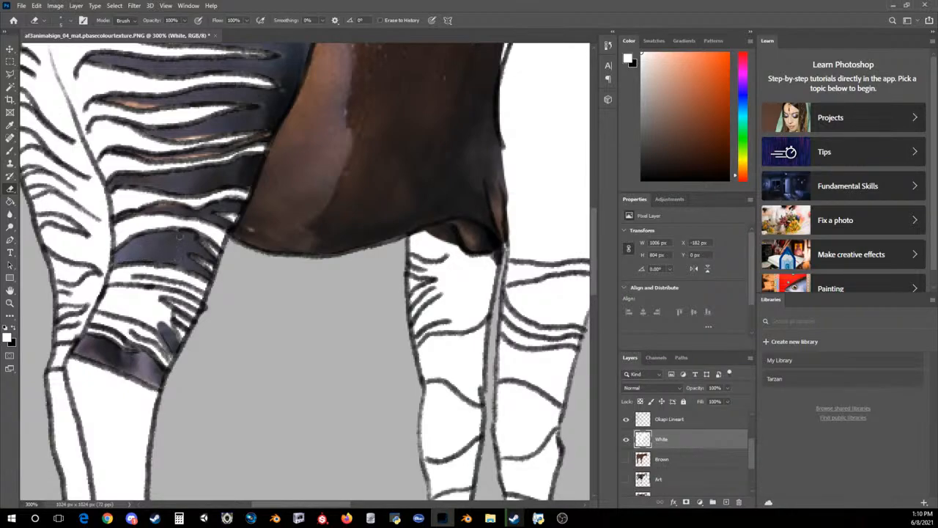
click(626, 459)
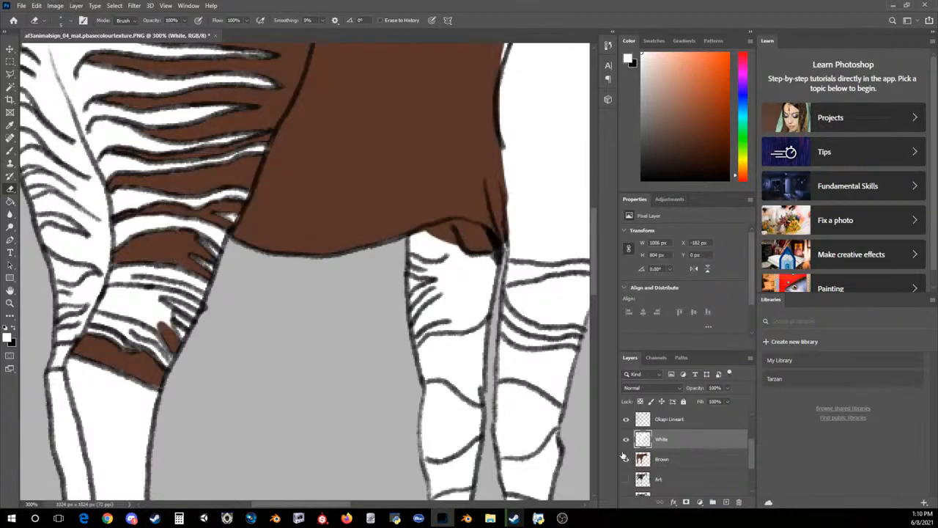
Show the Art layer, and erase the white from the wide dark band between the two lowest groups of white leg stripes
click(626, 438)
click(627, 419)
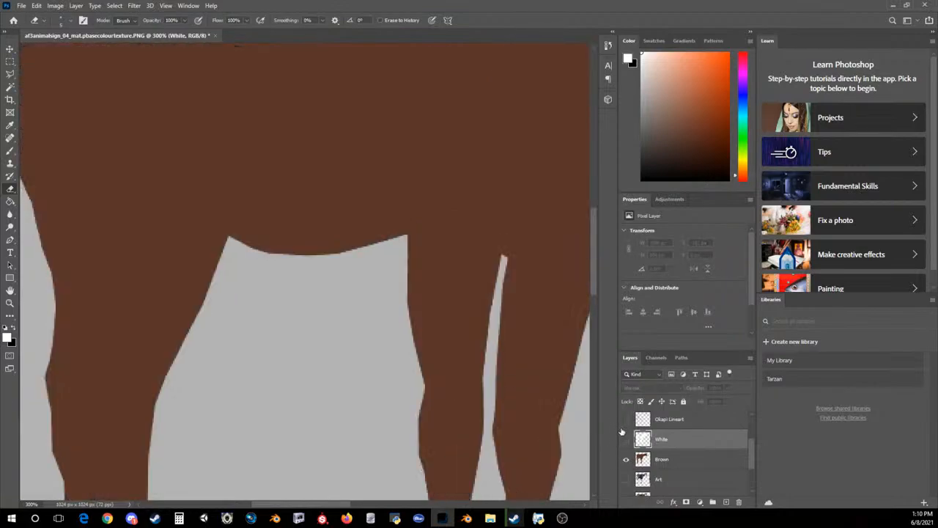
drag(626, 438, 626, 419)
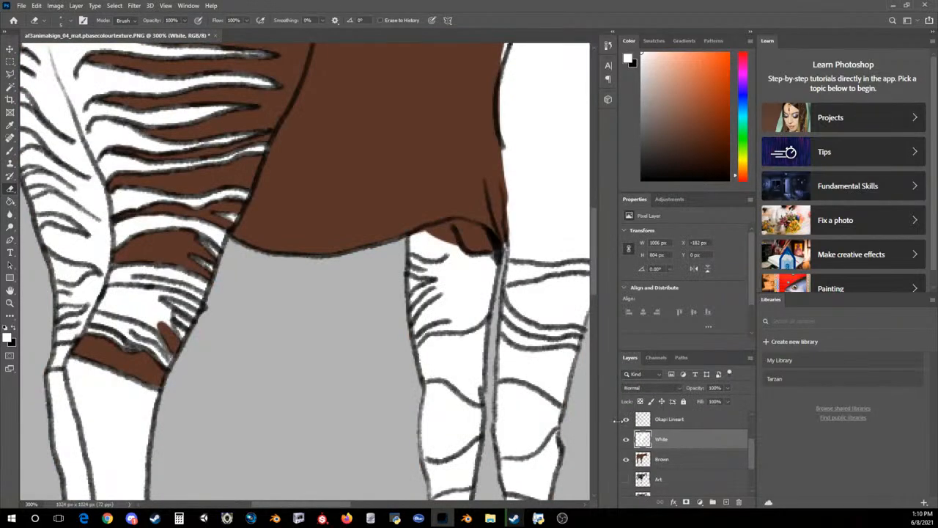
click(626, 479)
click(626, 459)
mouse_move(155, 305)
mouse_down()
mouse_move(167, 325)
mouse_move(144, 311)
mouse_move(136, 319)
mouse_move(96, 306)
mouse_move(124, 317)
mouse_move(104, 297)
mouse_move(116, 288)
mouse_up()
mouse_move(150, 294)
mouse_down()
mouse_move(198, 307)
mouse_move(164, 288)
mouse_move(150, 311)
mouse_move(117, 306)
mouse_move(136, 296)
mouse_up()
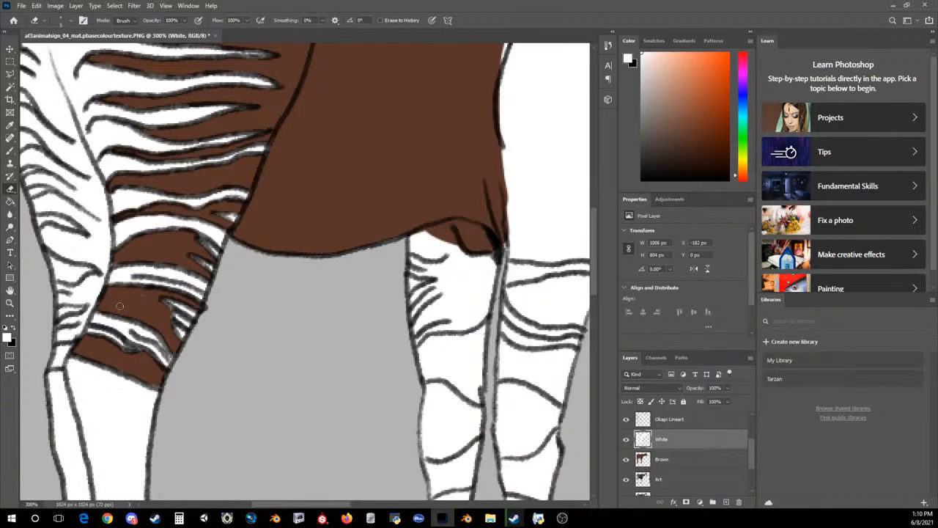
Erase the white from the dark stripes along the rear of the hind leg, from the buttock down to the hock
scroll(120, 305, up, 5)
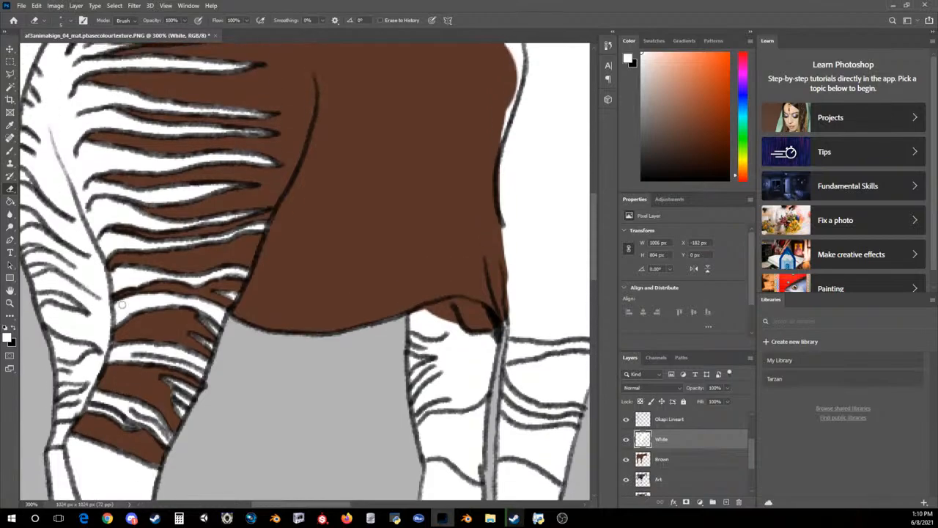
scroll(127, 306, down, 2)
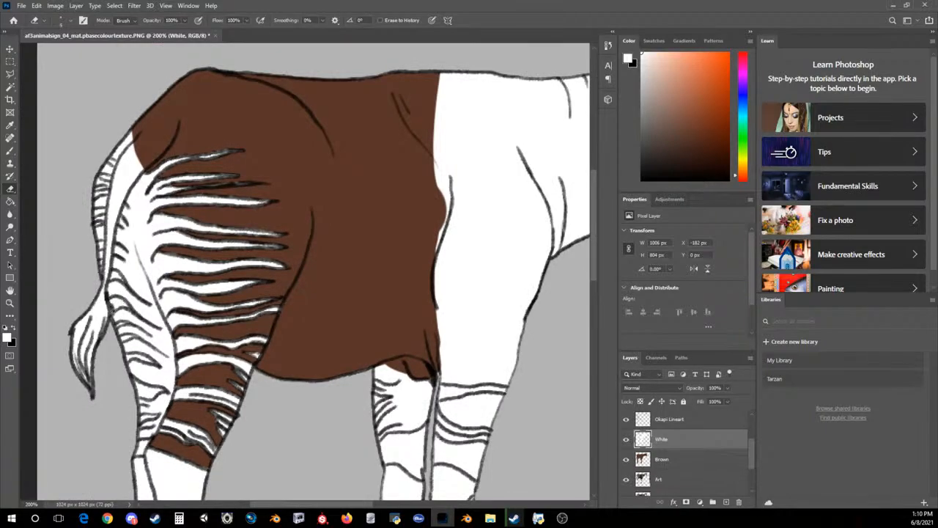
mouse_move(114, 307)
mouse_down()
mouse_move(115, 298)
mouse_move(125, 306)
mouse_move(115, 310)
mouse_move(121, 337)
mouse_move(134, 338)
mouse_move(130, 358)
mouse_move(153, 362)
mouse_move(155, 391)
mouse_move(143, 397)
mouse_move(137, 385)
mouse_move(160, 389)
mouse_move(144, 427)
mouse_up()
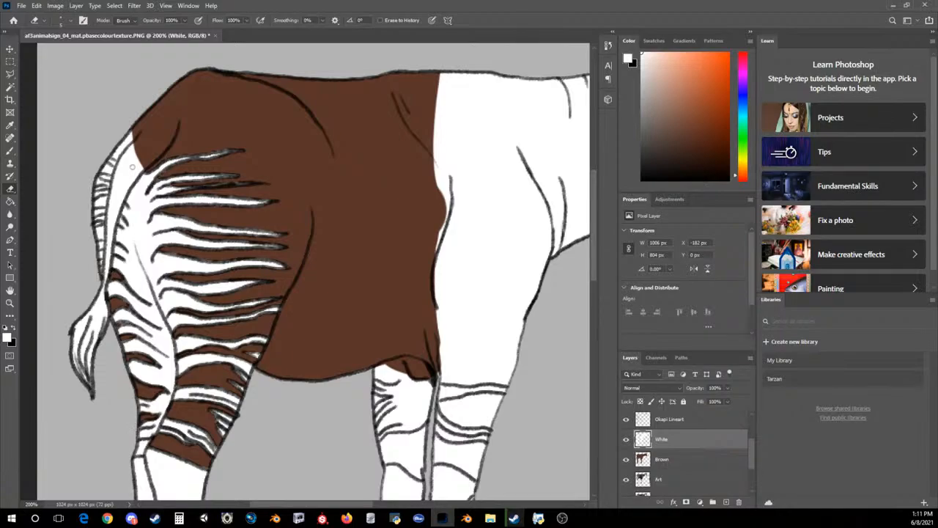
Erase the white from the tail tuft and up the inner strip of the tail to the rump
mouse_move(85, 376)
mouse_down()
mouse_move(75, 359)
mouse_move(87, 379)
mouse_move(82, 352)
mouse_move(103, 292)
mouse_move(104, 315)
mouse_move(103, 290)
mouse_move(96, 308)
mouse_move(94, 299)
mouse_move(106, 286)
mouse_move(109, 250)
mouse_move(106, 300)
mouse_up()
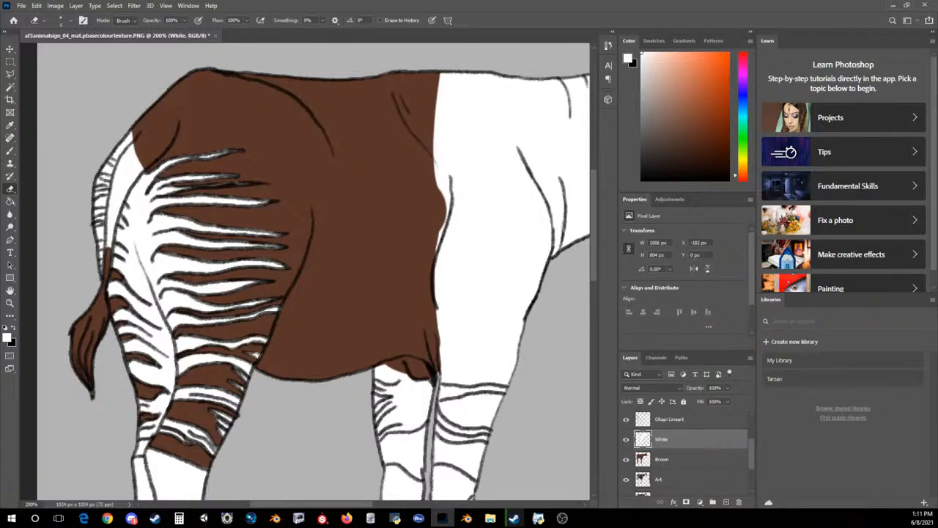
mouse_move(110, 249)
mouse_down()
mouse_move(121, 198)
mouse_move(110, 229)
mouse_move(111, 199)
mouse_move(110, 230)
mouse_move(128, 154)
mouse_move(127, 163)
mouse_up()
mouse_move(110, 230)
mouse_down()
mouse_move(128, 165)
mouse_move(118, 192)
mouse_move(139, 170)
mouse_move(125, 187)
mouse_move(135, 152)
mouse_up()
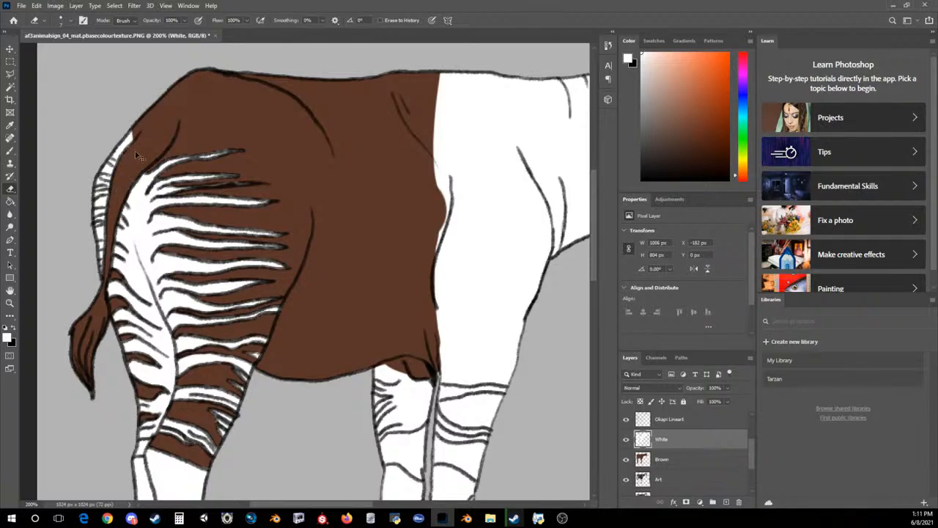
Hide the White and Brown layers to examine the whole okapi's markings in the artwork
key(ctrl+minus)
key(ctrl+minus)
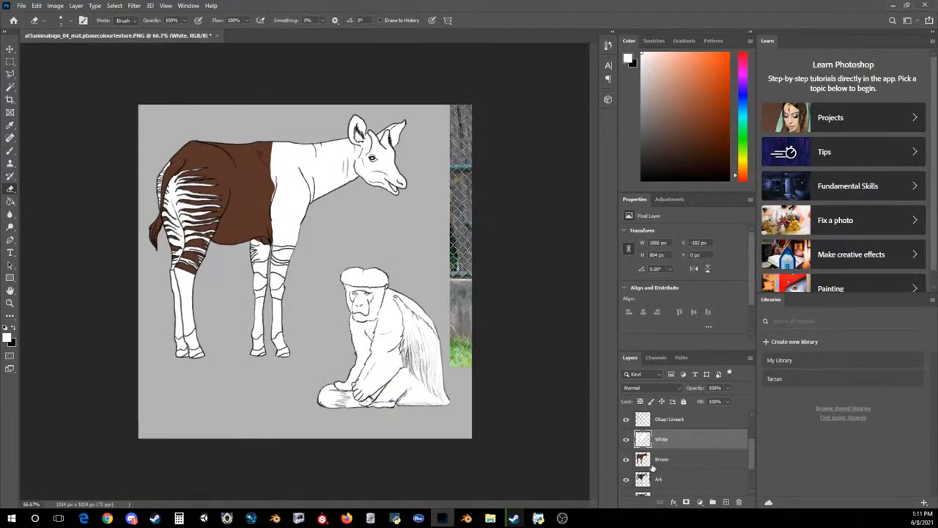
click(627, 439)
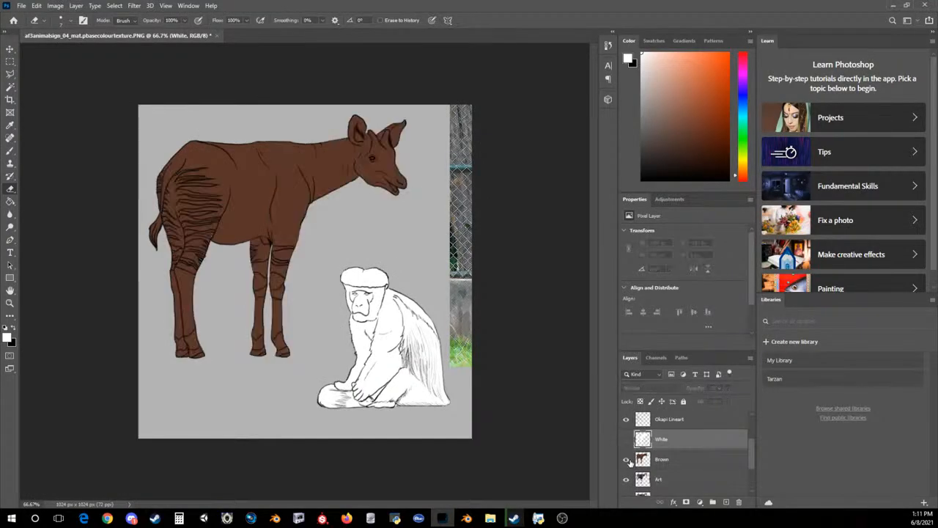
click(626, 459)
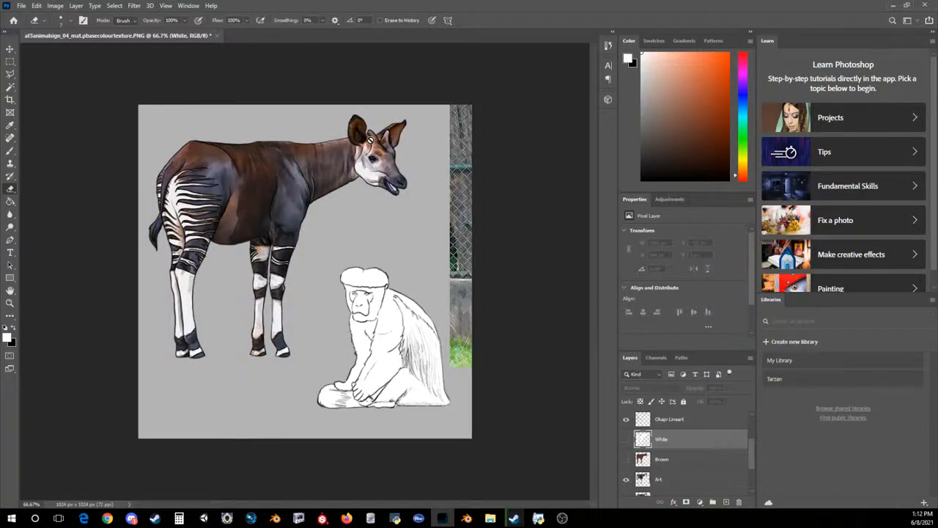
Toggle the Art and Original Photo layers on and off to compare the painted okapi with the photo
scroll(663, 433, down, 1)
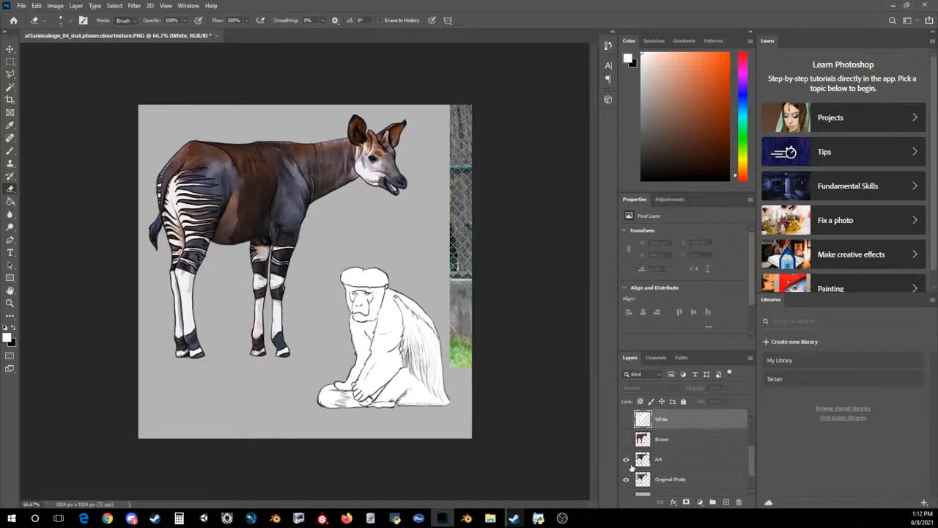
click(628, 460)
click(627, 460)
click(628, 461)
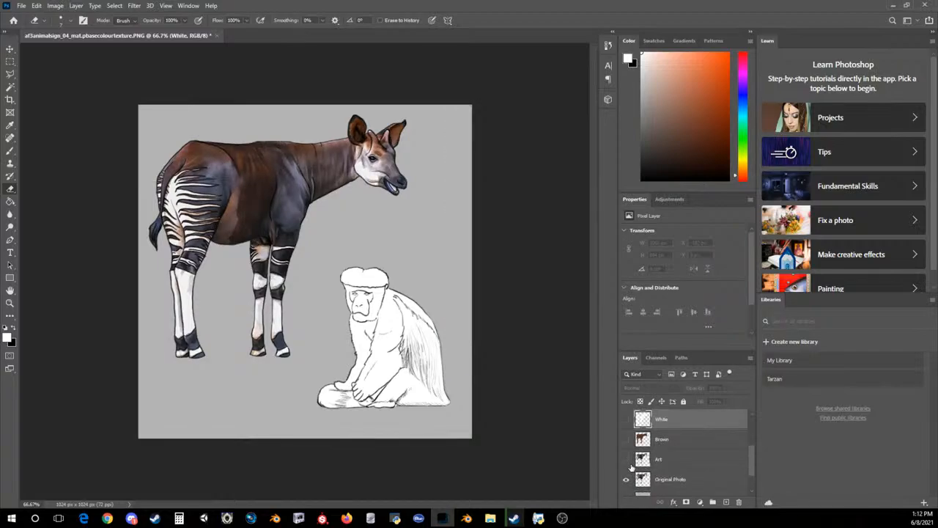
click(627, 460)
click(628, 461)
click(627, 461)
click(628, 461)
click(627, 461)
click(628, 461)
scroll(632, 466, up, 3)
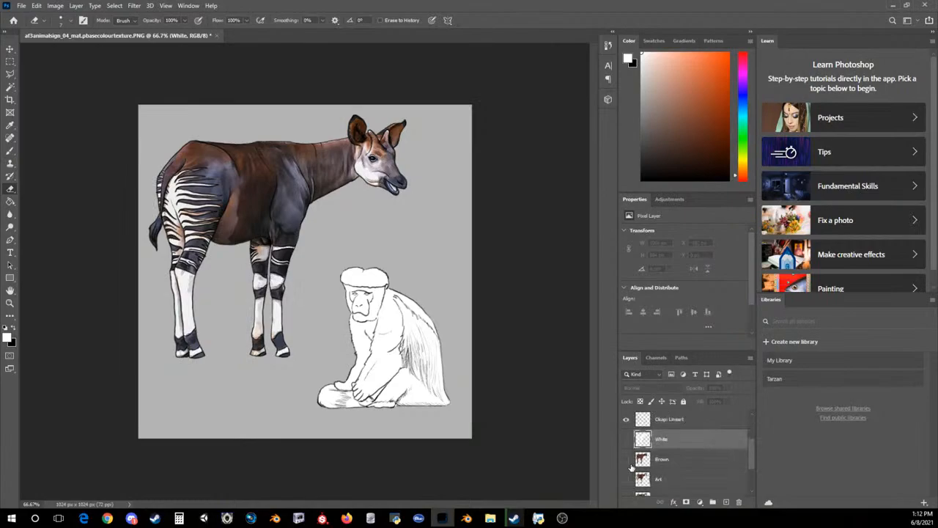
scroll(631, 460, down, 2)
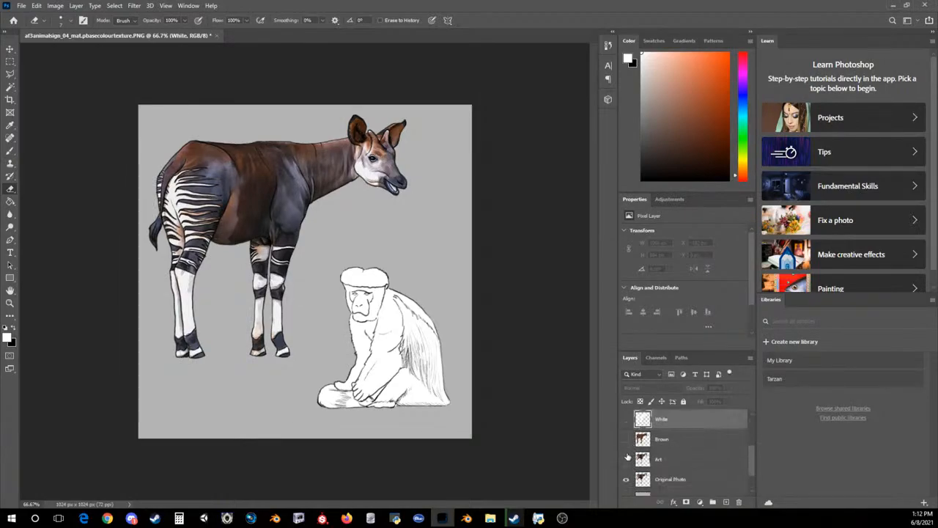
click(627, 458)
click(627, 458)
click(626, 479)
click(627, 479)
scroll(628, 458, down, 1)
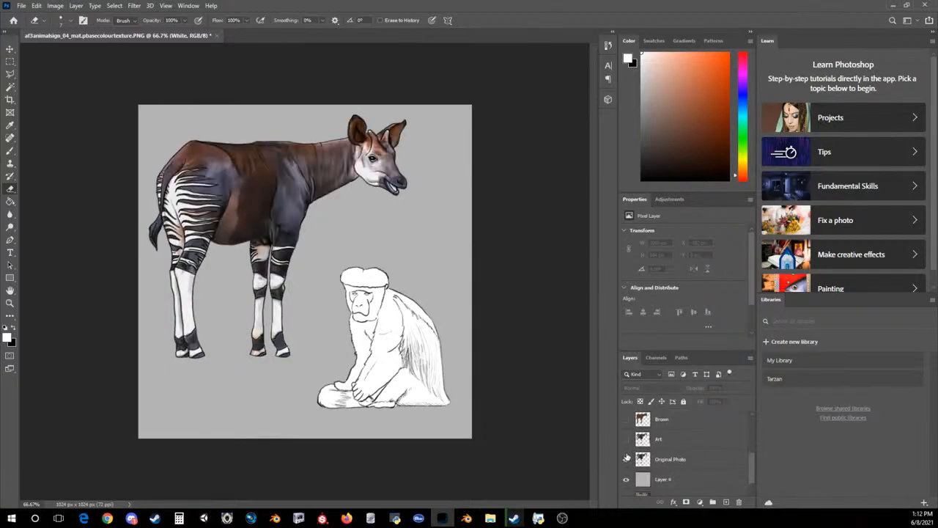
Show the Art layer instead of Original Photo and delete its leftover photo strip along the canvas's right edge
click(626, 438)
click(626, 459)
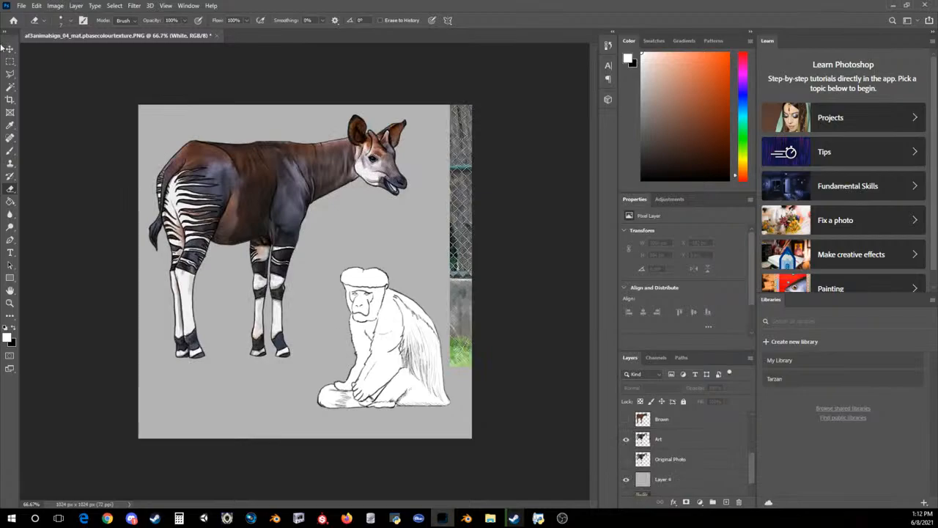
click(9, 62)
drag(434, 85, 534, 408)
click(663, 438)
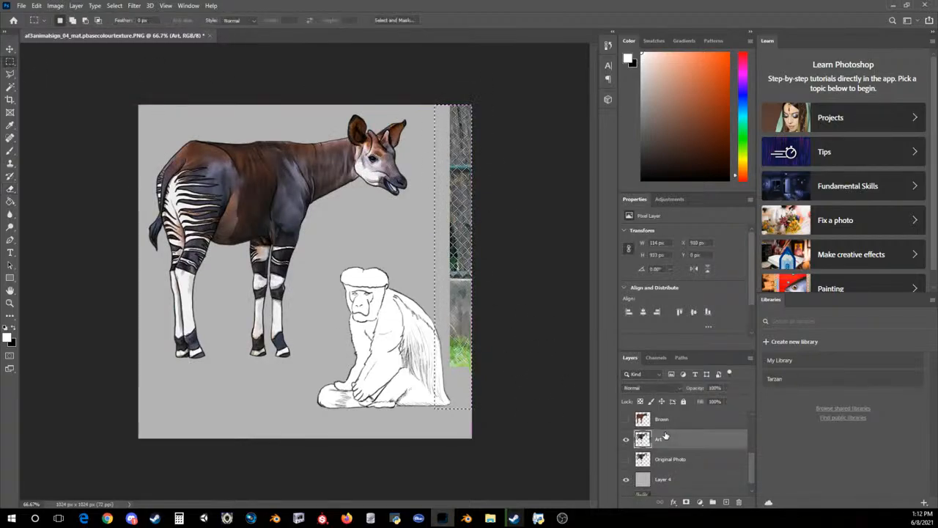
key(Delete)
key(ctrl+d)
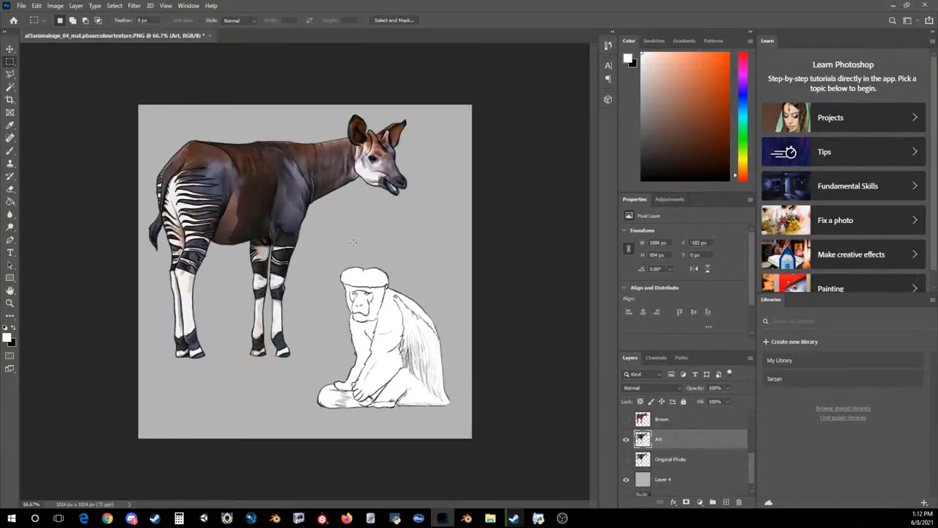
Switch to the browser and examine the animal artwork in ArtStation's Planet Zoo Concepts for style reference
key(ctrl+plus)
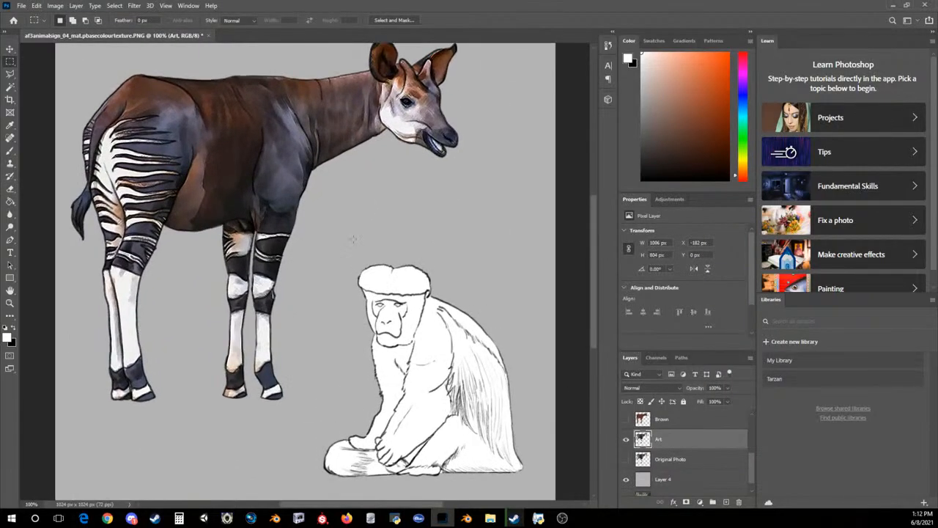
scroll(338, 236, up, 2)
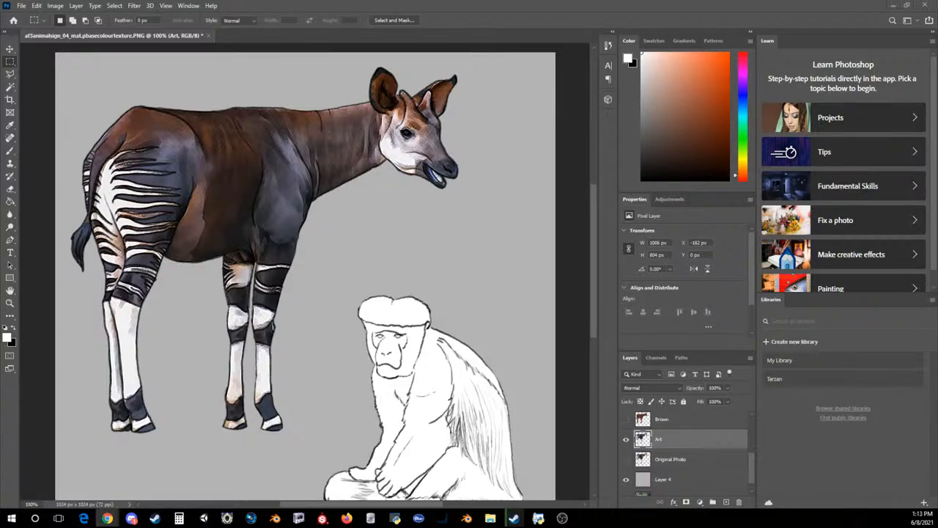
drag(937, 66, 198, 1)
scroll(275, 274, down, 8)
scroll(274, 275, down, 5)
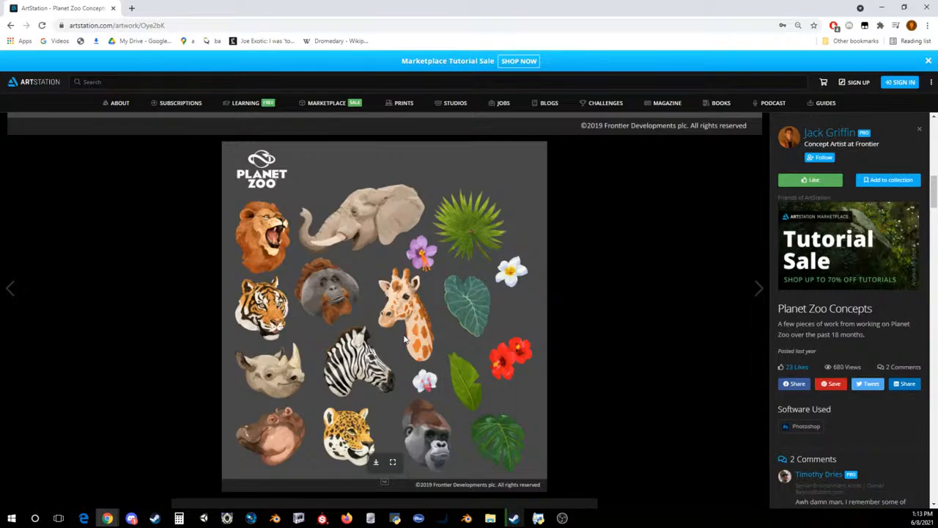
drag(282, 4, 937, 136)
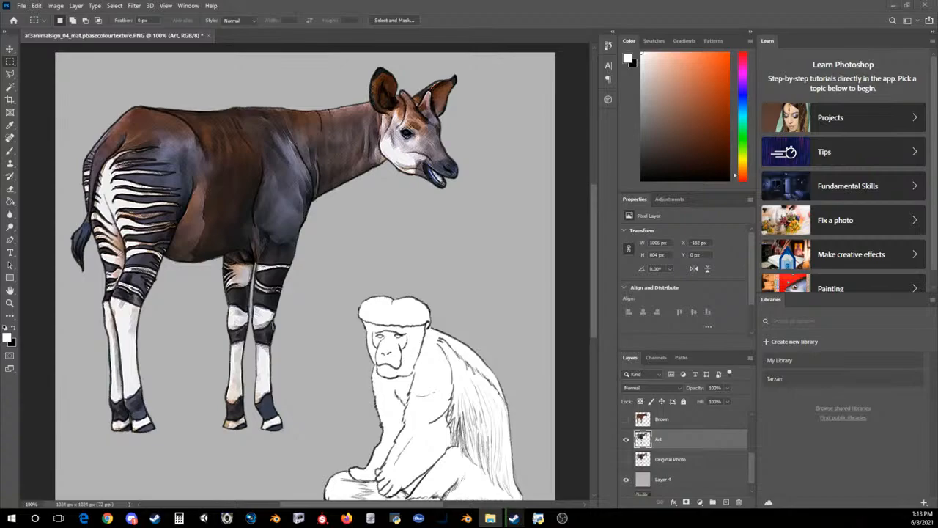
Open the existing af2animalsign colour textures in Photos and examine how their animals are painted, including the elephant, mandrill and gorillas
drag(937, 83, 363, 79)
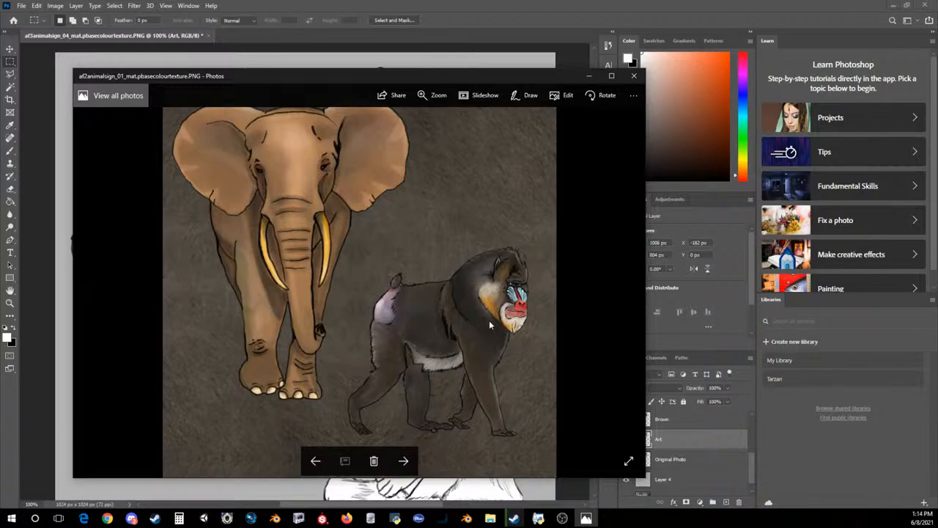
click(612, 75)
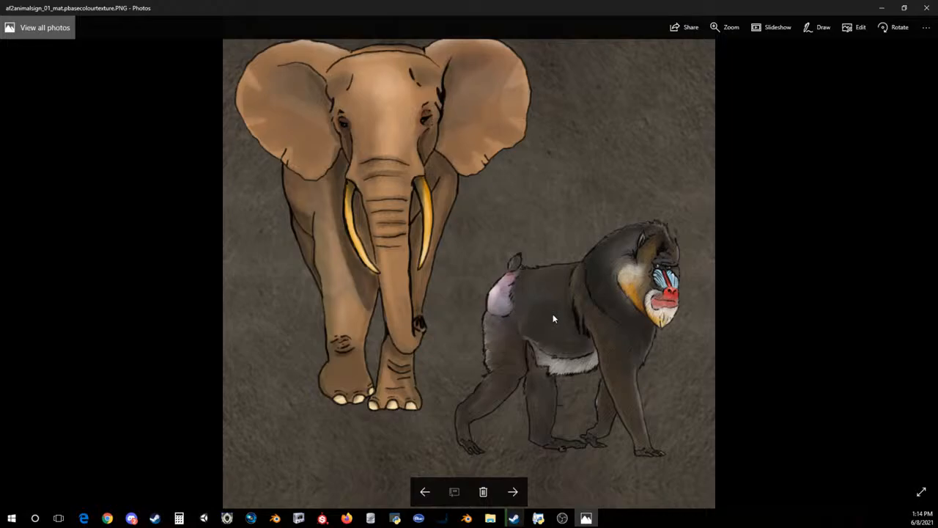
key(Right)
key(Right)
key(Right)
key(Right)
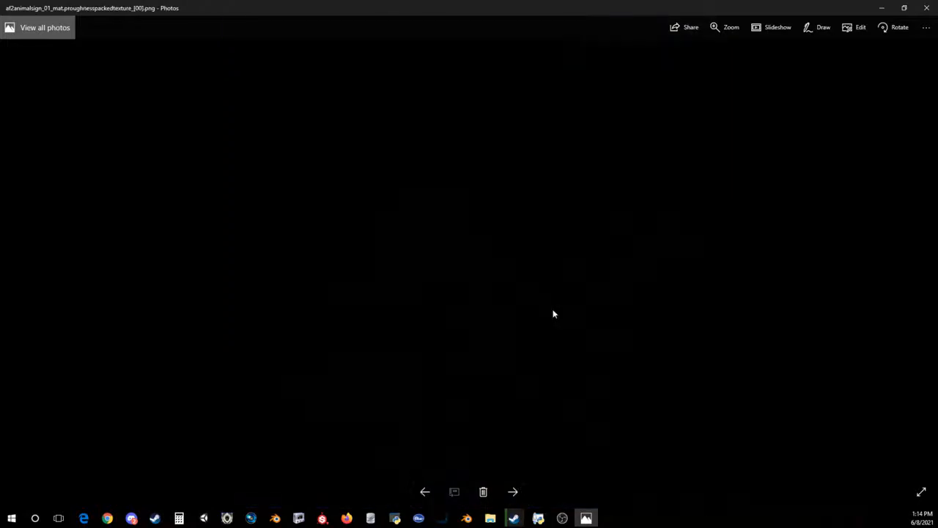
key(Right)
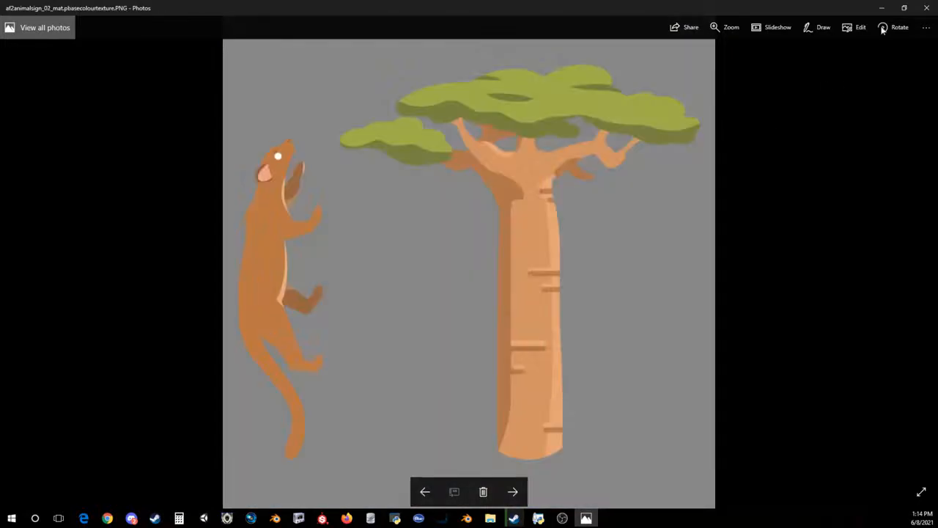
click(927, 7)
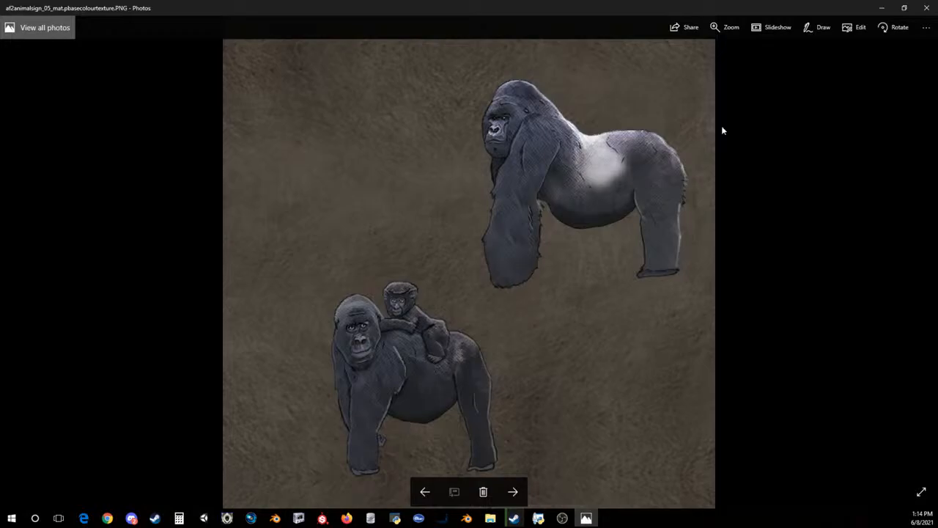
click(927, 8)
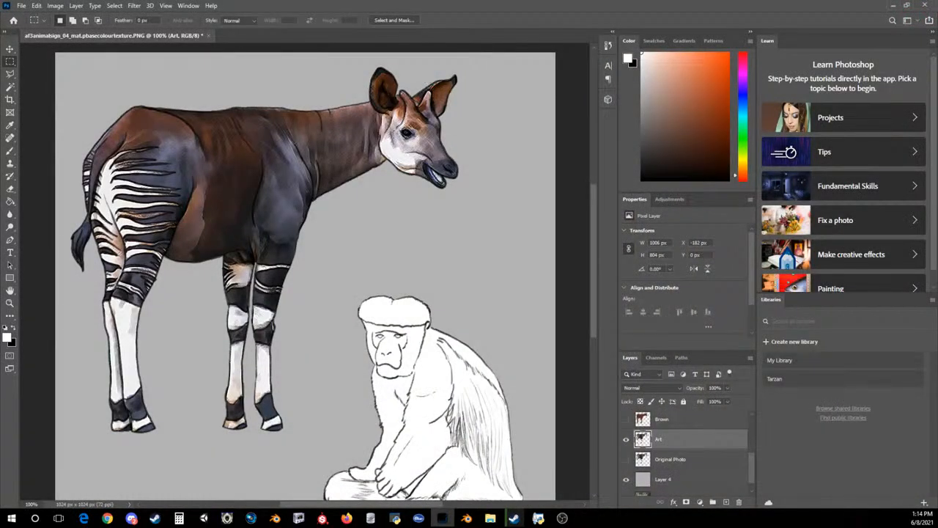
Paint a white highlight in the okapi's eye on the Art layer with the Brush tool
scroll(410, 128, up, 1)
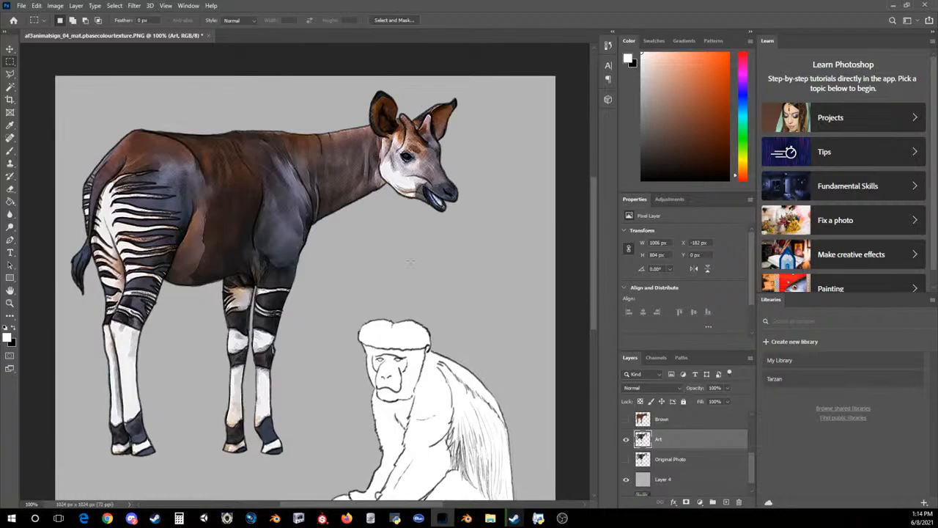
scroll(411, 264, up, 5)
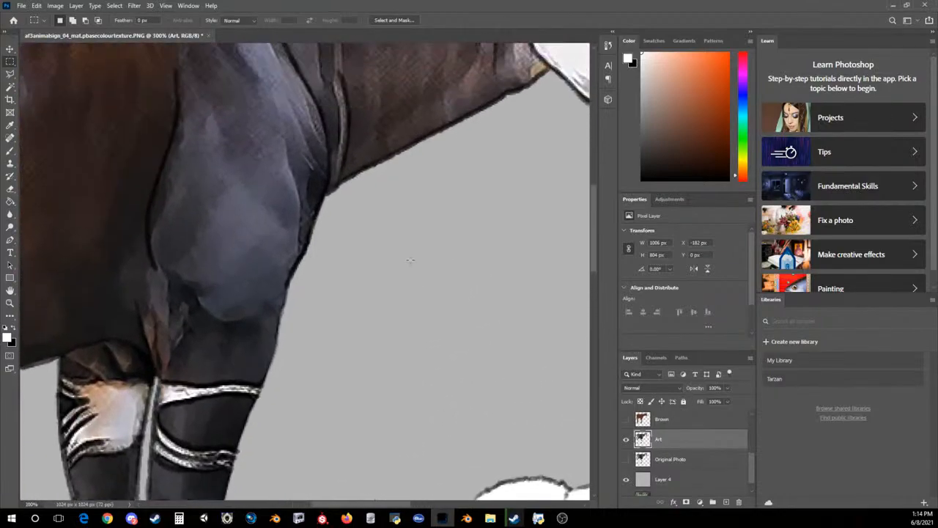
scroll(419, 248, up, 3)
drag(357, 504, 397, 504)
scroll(426, 333, up, 1)
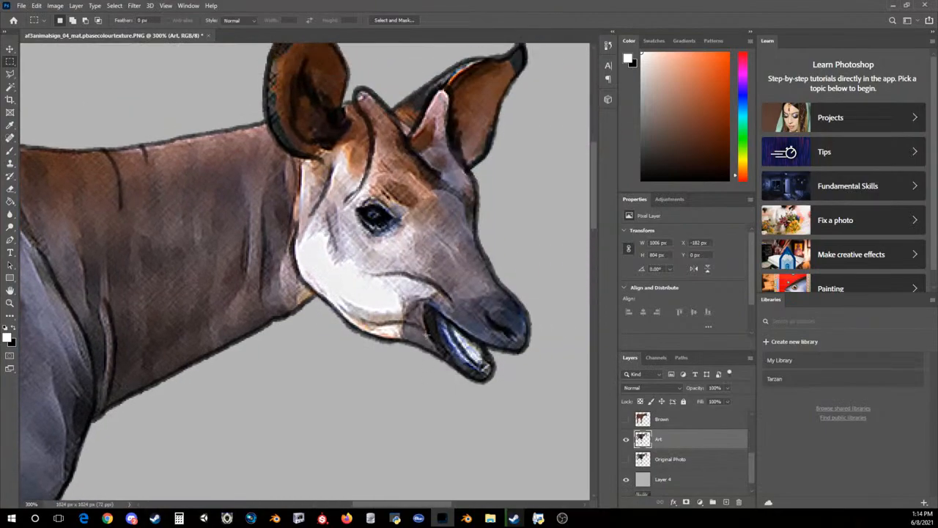
click(10, 152)
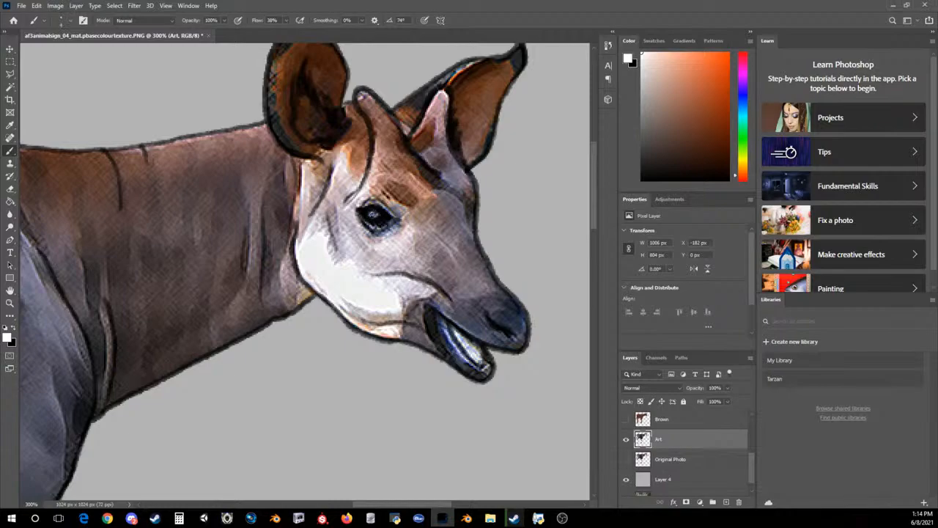
drag(370, 215, 379, 214)
Set the foreground colour to dark red 63231f and paint over the white inside the okapi's mouth
click(8, 338)
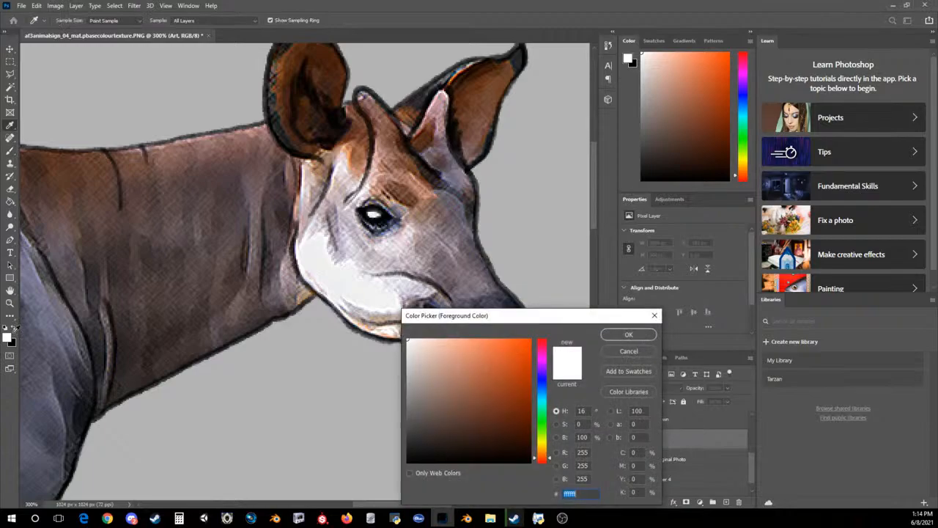
drag(542, 458, 541, 455)
click(497, 415)
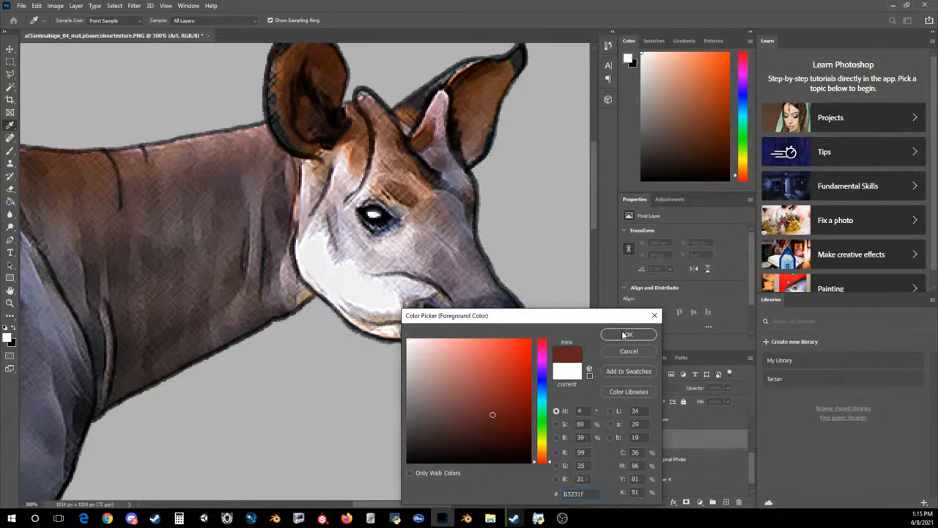
click(628, 335)
mouse_move(456, 330)
mouse_down()
mouse_move(479, 359)
mouse_move(458, 332)
mouse_move(462, 341)
mouse_up()
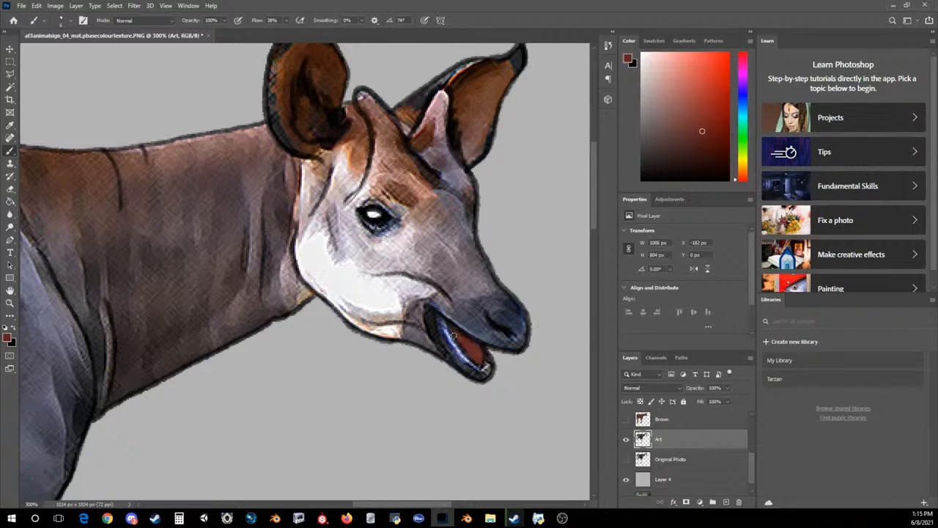
Choose a lighter pinkish red as the foreground colour and paint a highlight in the okapi's mouth
click(8, 338)
click(463, 378)
click(628, 334)
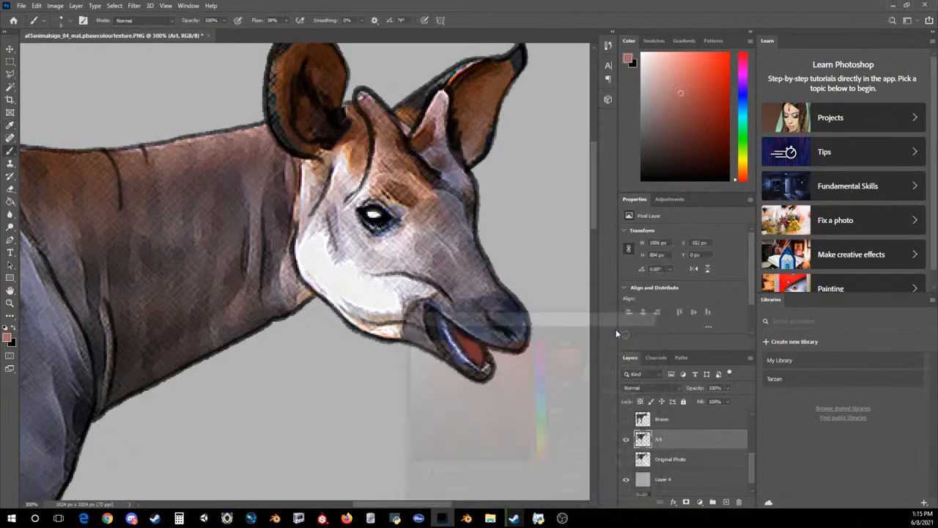
mouse_move(479, 353)
mouse_down()
mouse_move(454, 330)
mouse_move(481, 358)
mouse_up()
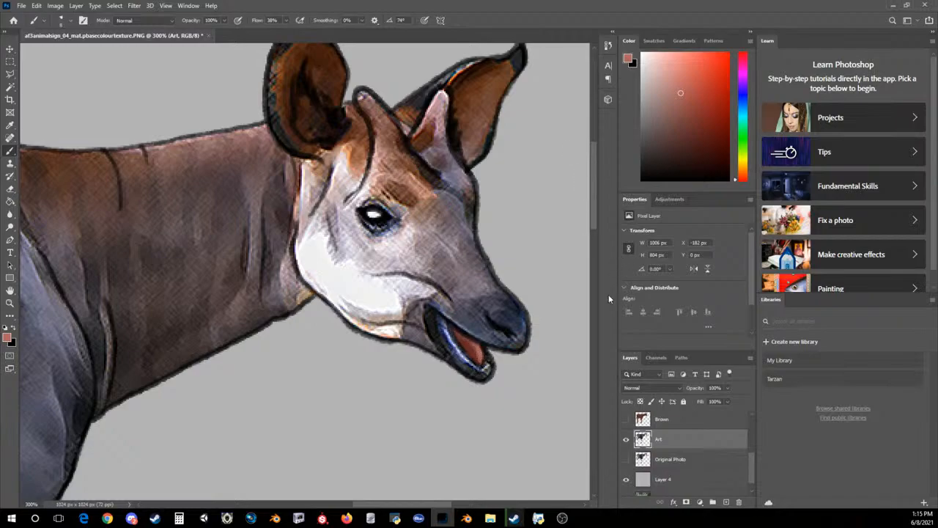
Set the foreground colour back to white (ffffff) for highlighting the okapi's head
scroll(598, 196, up, 3)
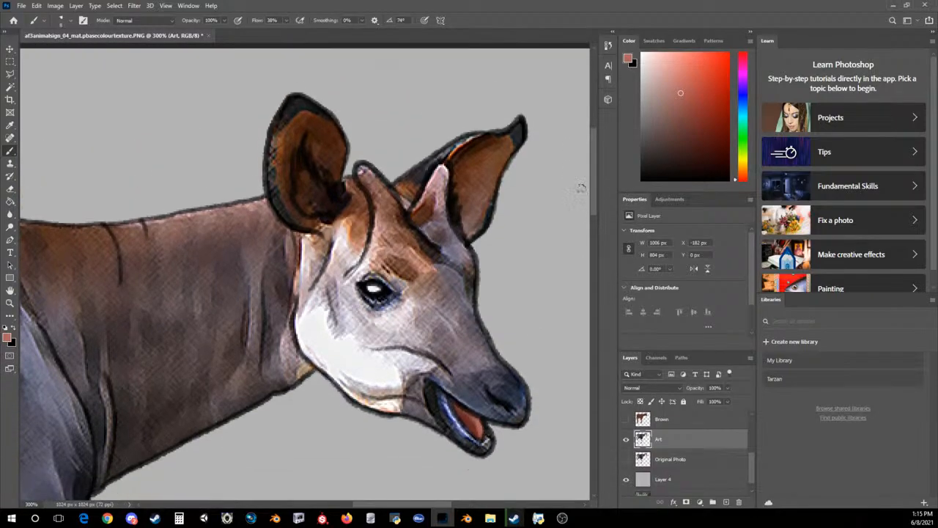
click(8, 338)
click(366, 252)
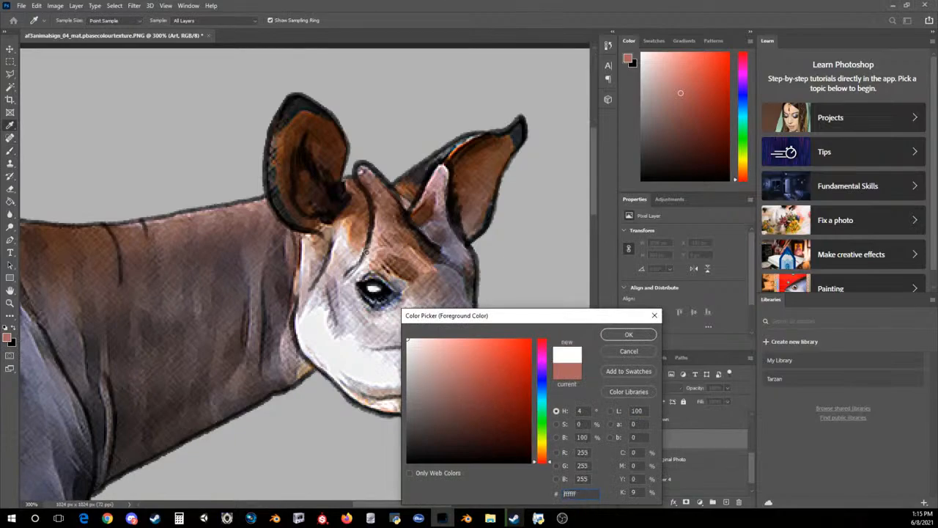
click(613, 334)
drag(266, 171, 283, 104)
key(ctrl+z)
key(ctrl+z)
key(ctrl+z)
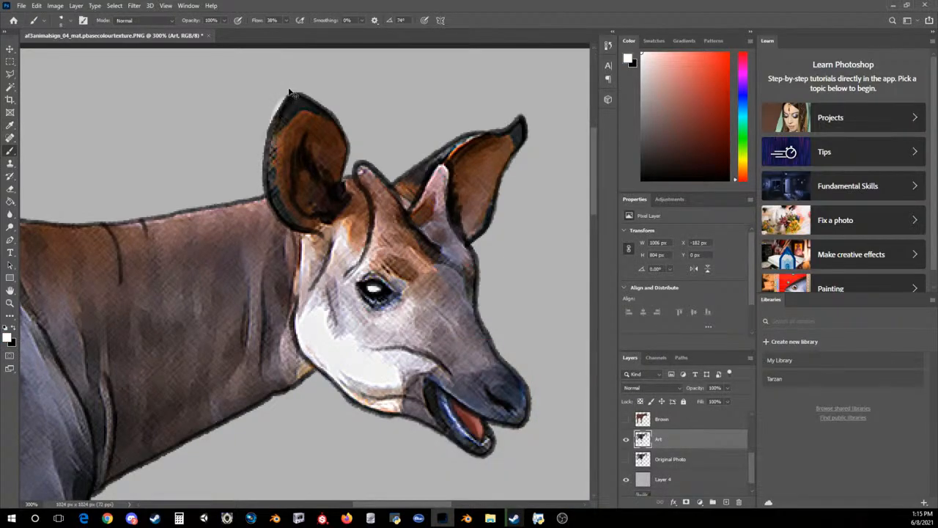
Lock the Art layer's transparent pixels and paint white highlights along the near ear's outer edge and both horns
click(639, 401)
mouse_move(283, 102)
mouse_down()
mouse_move(267, 185)
mouse_move(269, 147)
mouse_move(296, 100)
mouse_up()
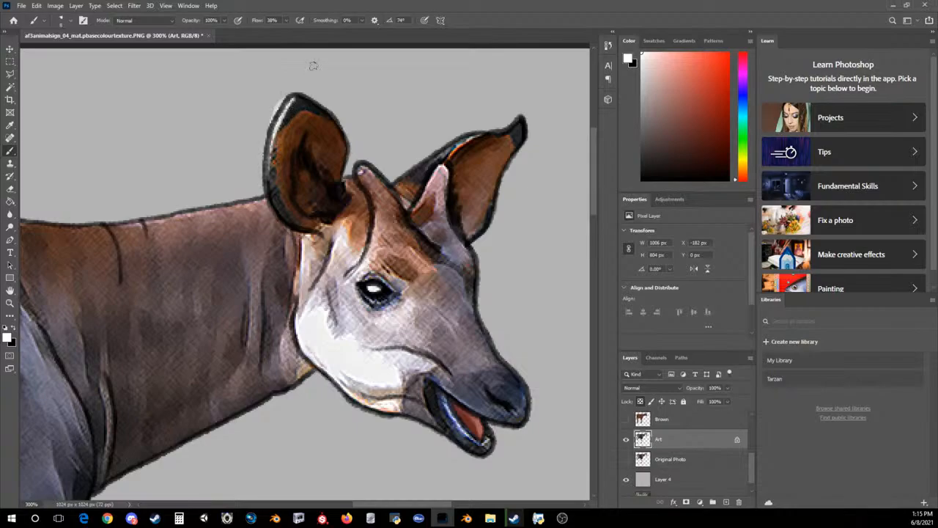
drag(360, 169, 372, 240)
mouse_move(374, 215)
mouse_down()
mouse_move(374, 232)
mouse_move(371, 193)
mouse_move(433, 176)
mouse_move(449, 161)
mouse_move(450, 176)
mouse_up()
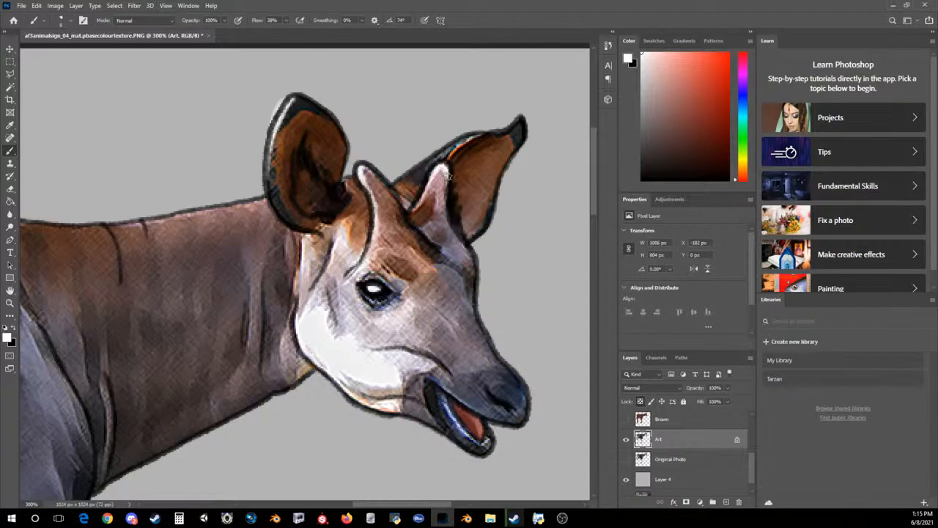
Paint thin white highlights along the far ear's upper edge and the front profile from forehead to nose
mouse_move(486, 135)
mouse_down()
mouse_move(456, 123)
mouse_move(432, 162)
mouse_up()
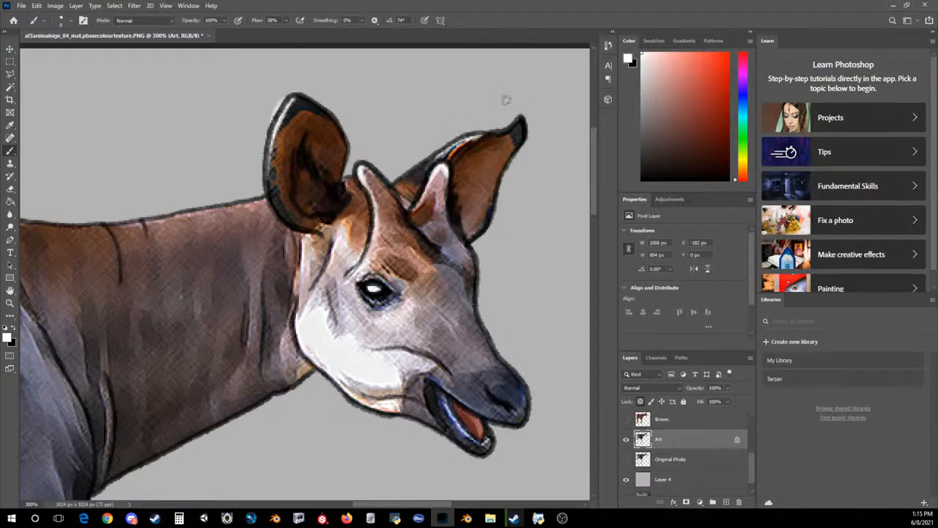
drag(478, 318, 522, 382)
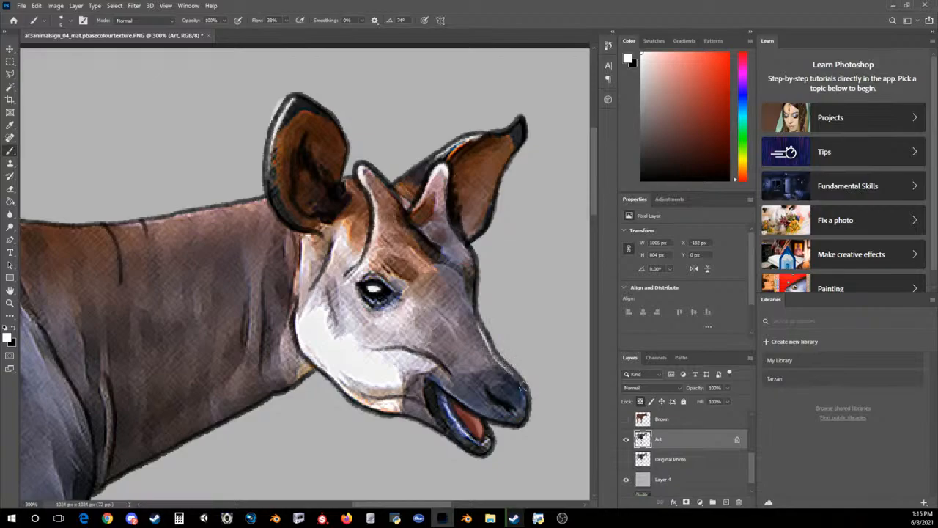
drag(480, 321, 475, 264)
Paint white highlights along the top of the okapi's neck, the front of its back and the shoulder fold
key(ctrl+minus)
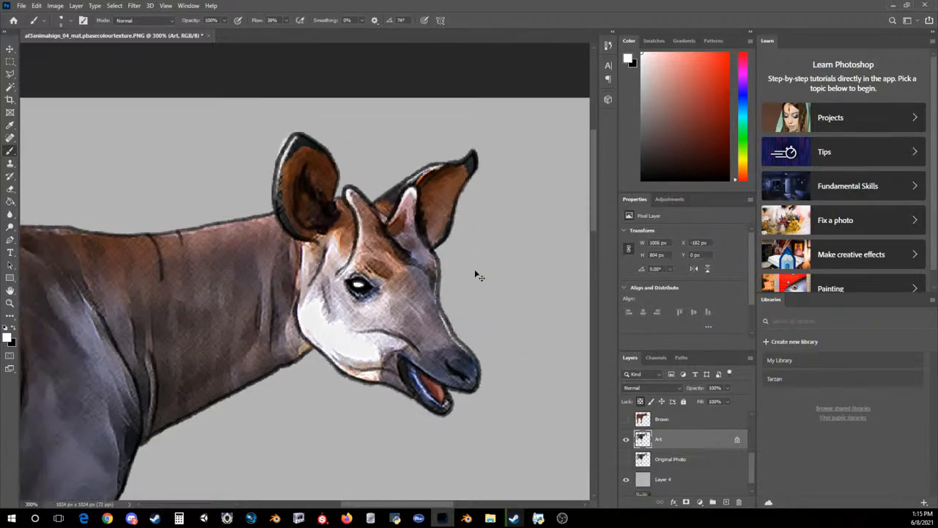
mouse_move(114, 239)
mouse_down()
mouse_move(167, 242)
mouse_move(267, 227)
mouse_up()
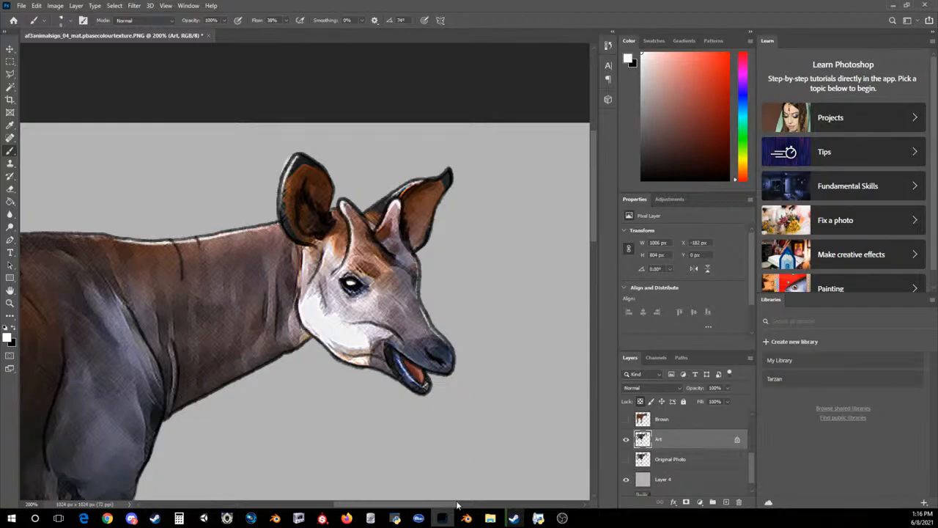
drag(443, 503, 383, 504)
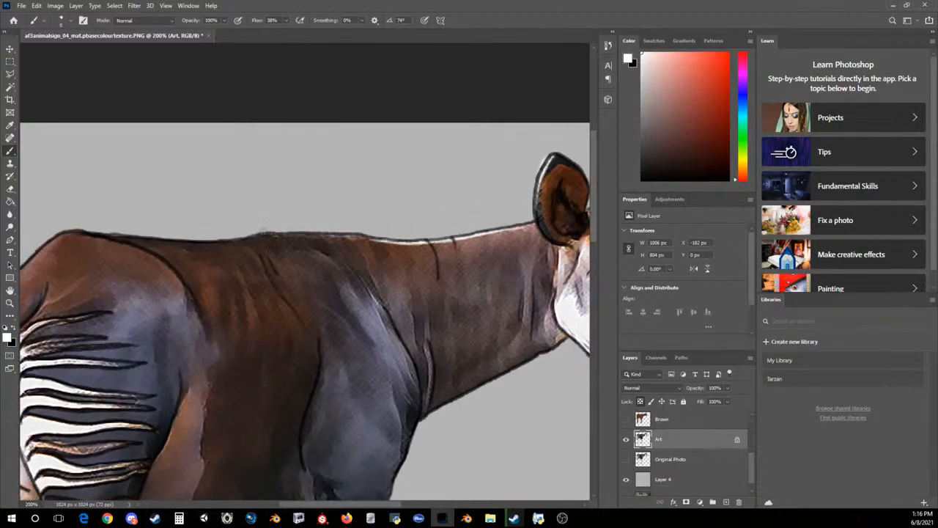
drag(265, 232, 361, 237)
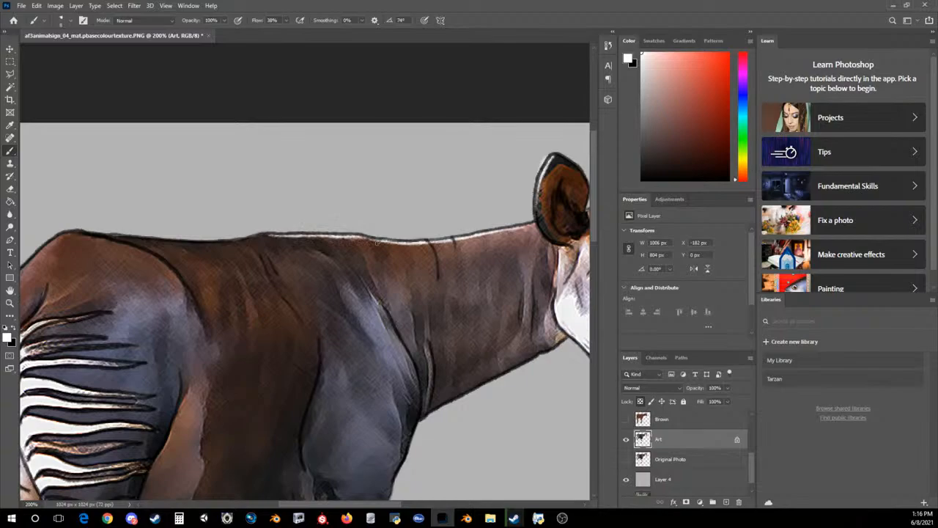
mouse_move(412, 361)
mouse_down()
mouse_move(419, 411)
mouse_move(402, 342)
mouse_move(383, 314)
mouse_move(415, 372)
mouse_up()
Paint thin white strokes over the upper stripes on the okapi's haunch and the far side of its rump
drag(321, 505, 281, 506)
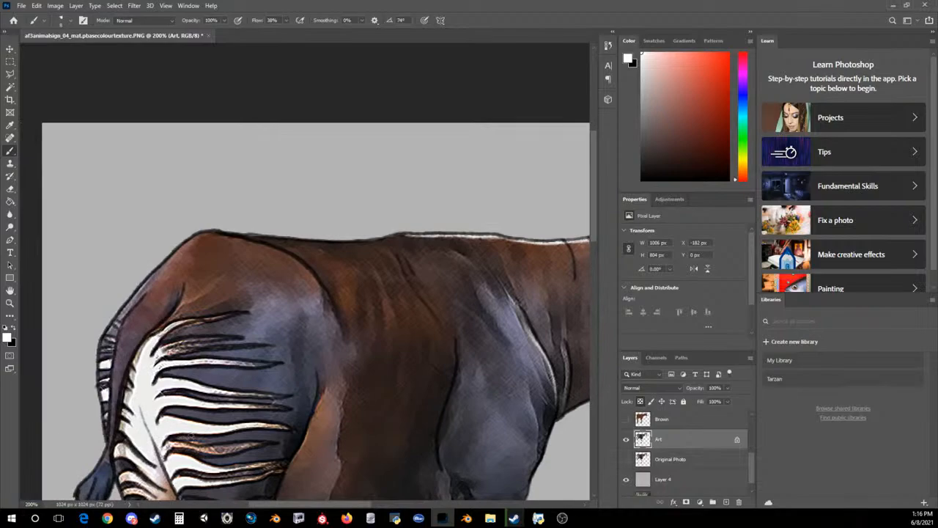
drag(167, 443, 255, 445)
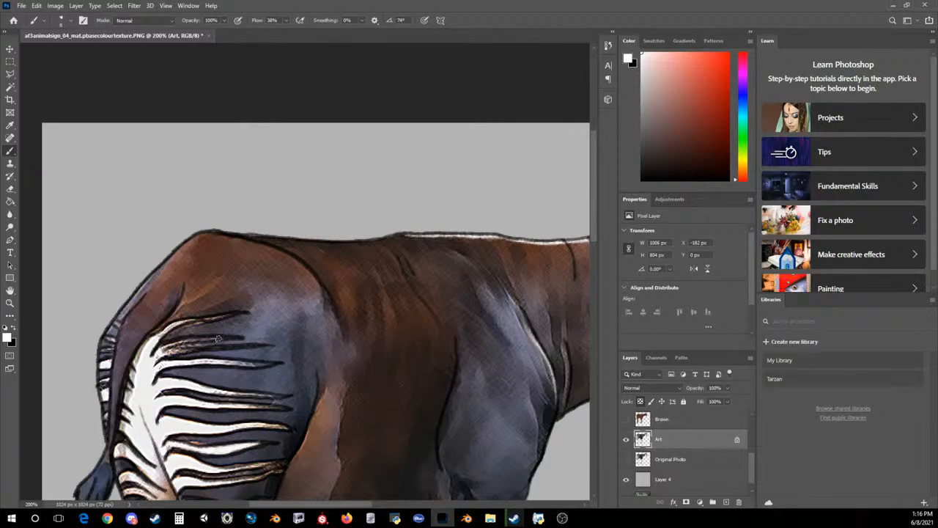
mouse_move(184, 349)
mouse_down()
mouse_move(167, 353)
mouse_move(189, 349)
mouse_move(183, 363)
mouse_move(262, 364)
mouse_up()
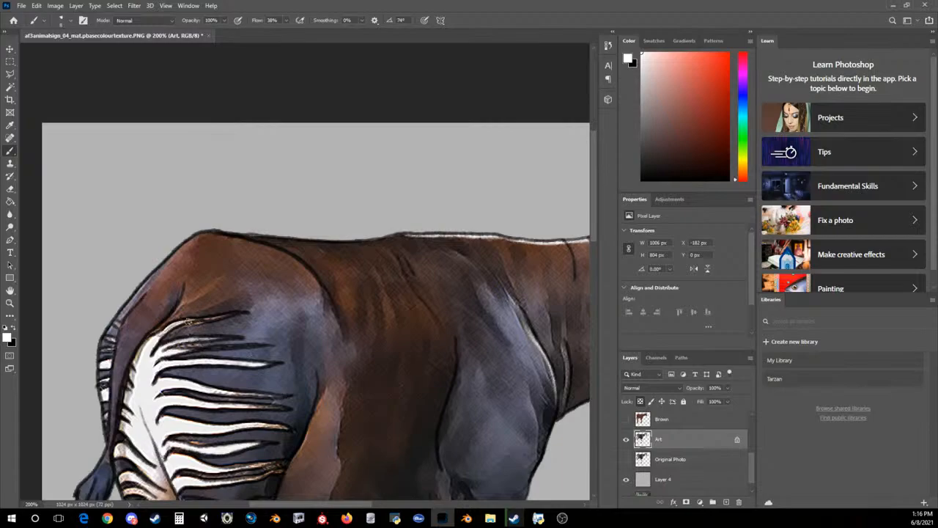
drag(212, 318, 230, 314)
drag(108, 338, 112, 351)
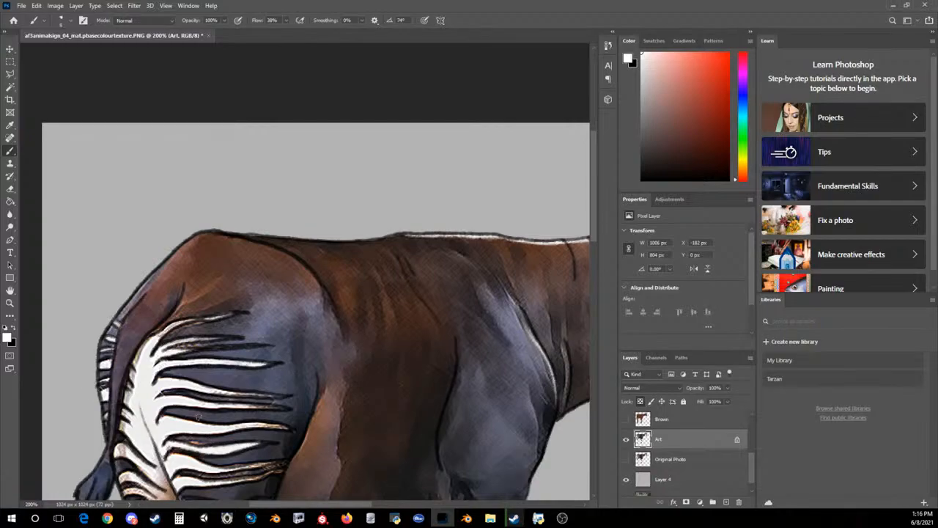
Whiten the lower stripes on both hind legs and the upper bands on the near foreleg
drag(596, 232, 601, 294)
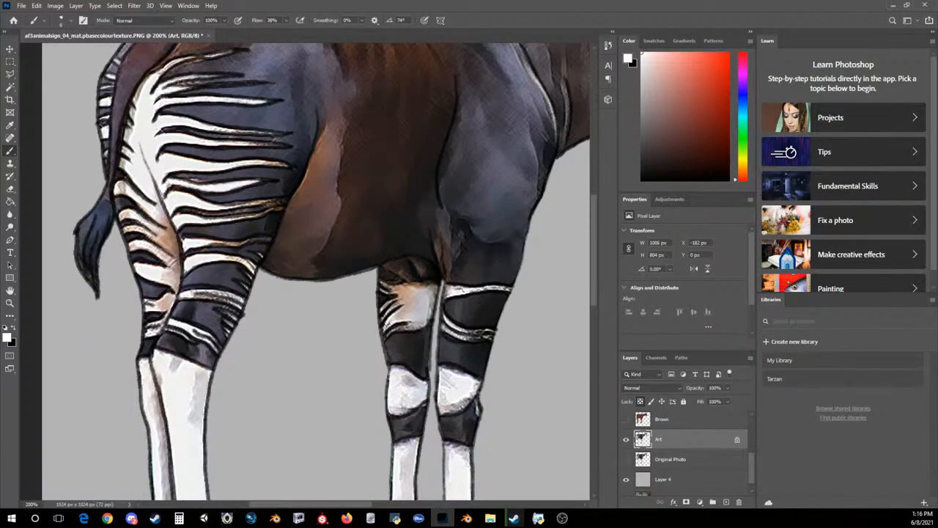
drag(191, 294, 237, 299)
drag(229, 258, 250, 264)
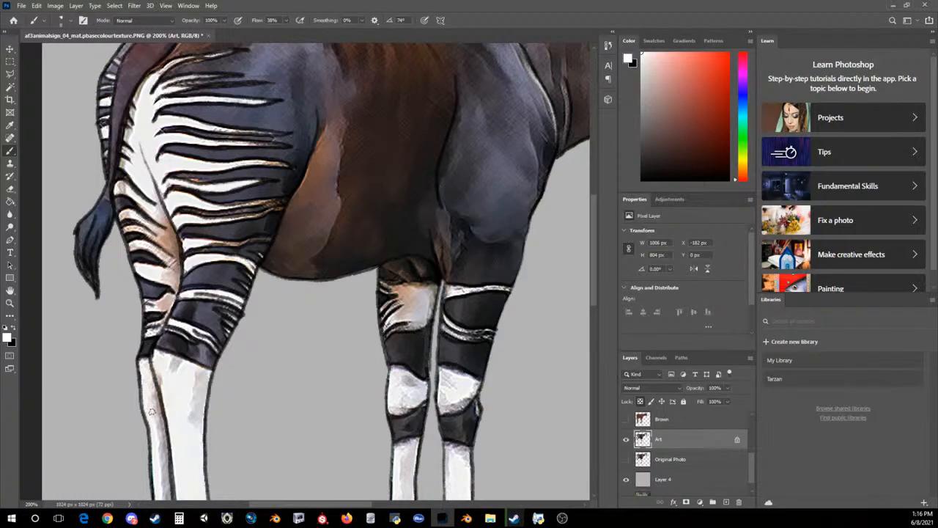
drag(127, 227, 147, 230)
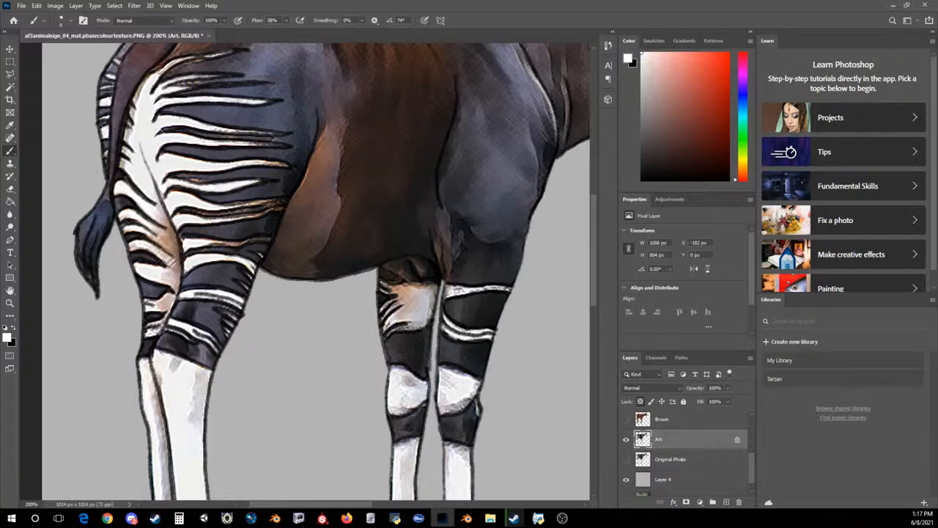
drag(450, 291, 513, 286)
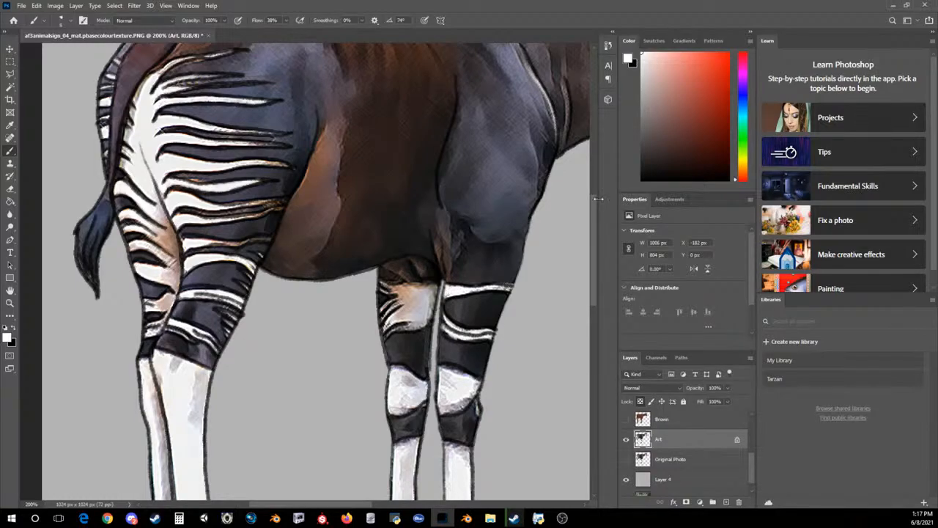
Paint white over the tan patches on the lower front legs and the light bands around the hooves
scroll(480, 293, down, 3)
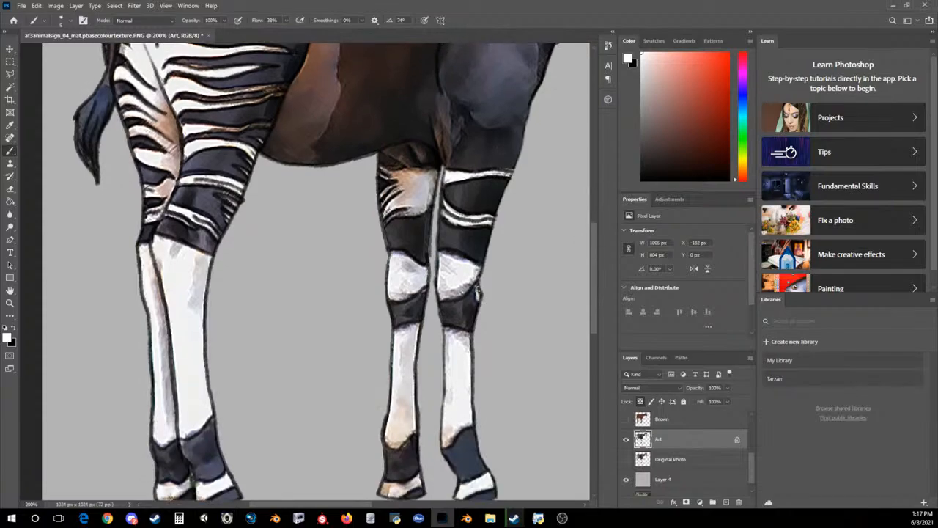
drag(596, 247, 592, 265)
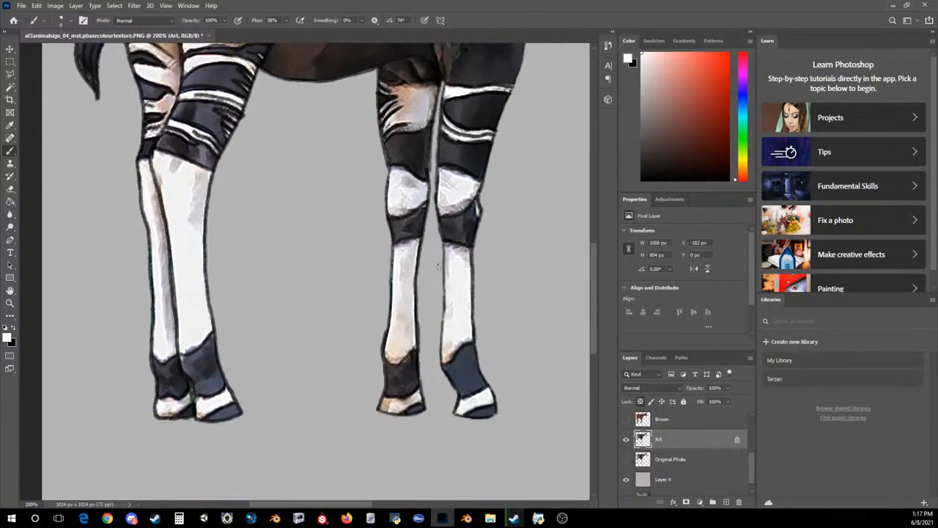
drag(451, 357, 450, 353)
mouse_move(389, 354)
mouse_down()
mouse_move(420, 313)
mouse_move(393, 355)
mouse_up()
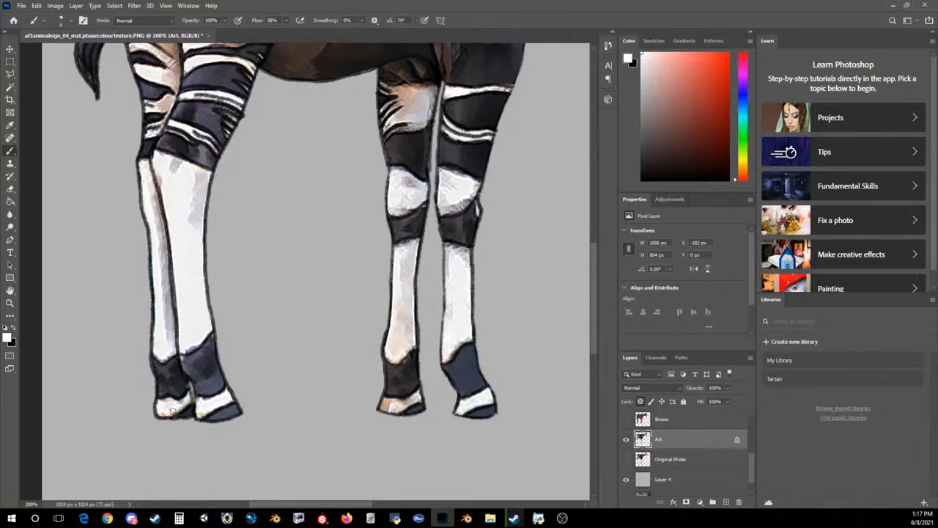
drag(172, 411, 172, 402)
drag(389, 408, 418, 391)
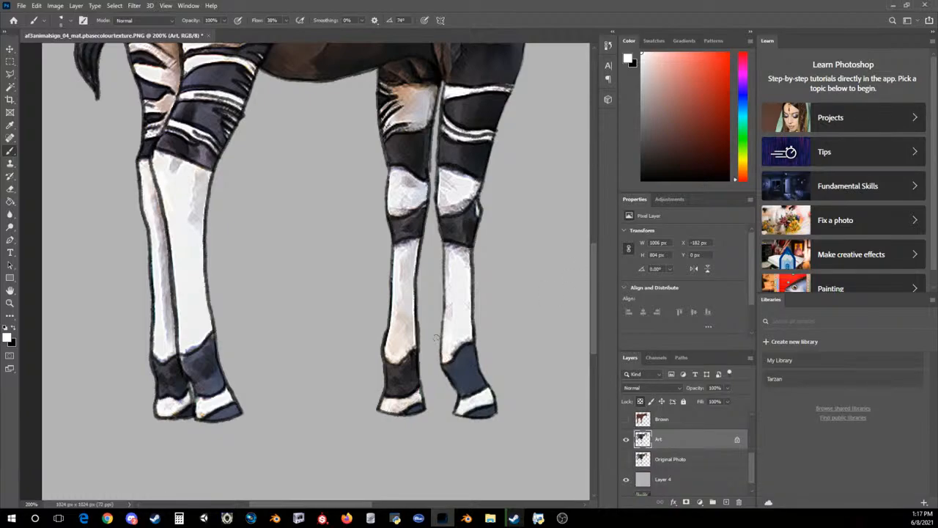
Set the foreground colour to the near-black sampled from the dark edge at the end of the haunch stripes
drag(594, 273, 610, 201)
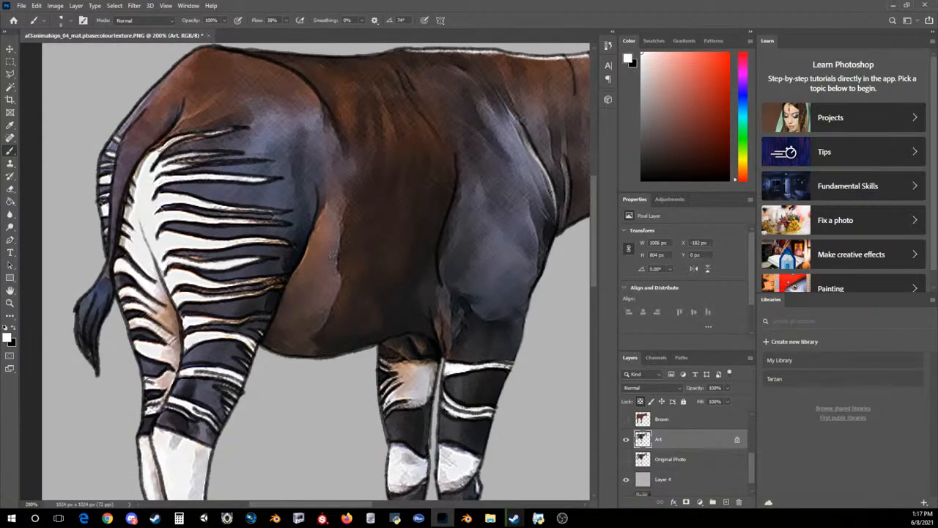
click(8, 336)
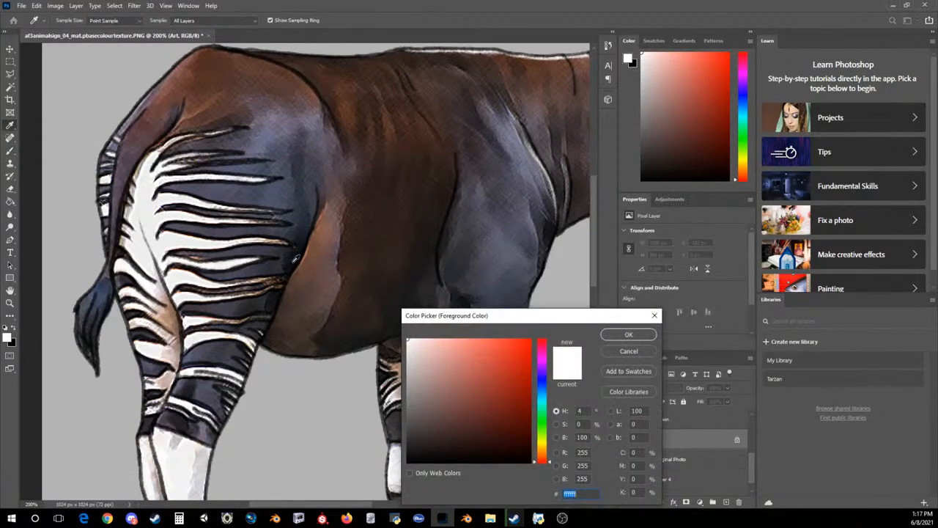
click(291, 252)
click(616, 334)
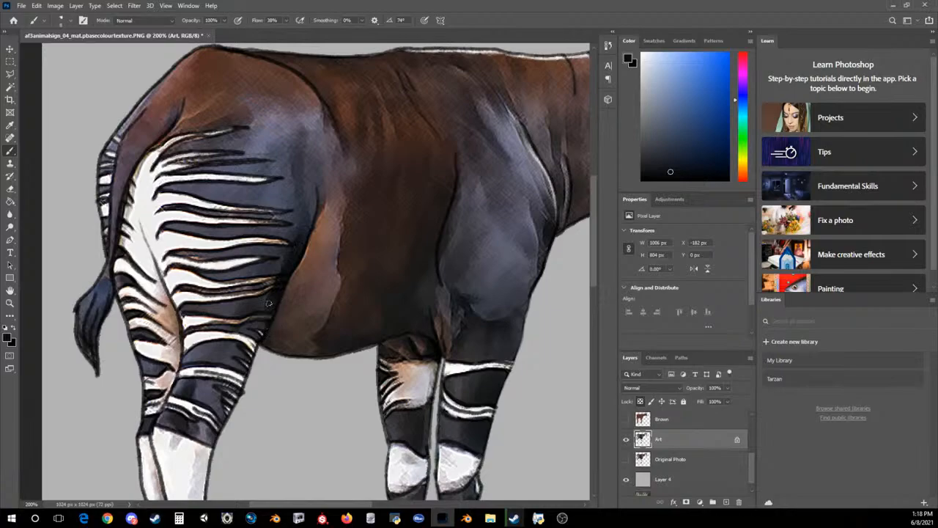
Set the foreground colour to white (ffffff) and brighten the lower stripe across the near haunch
click(8, 338)
click(411, 338)
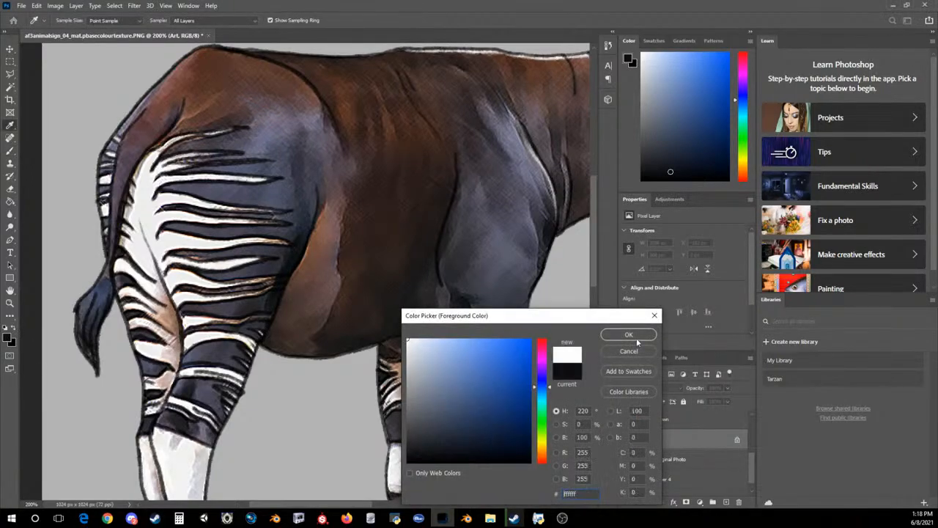
click(627, 334)
mouse_move(219, 321)
mouse_down()
mouse_move(268, 317)
mouse_move(228, 321)
mouse_up()
key(ctrl+z)
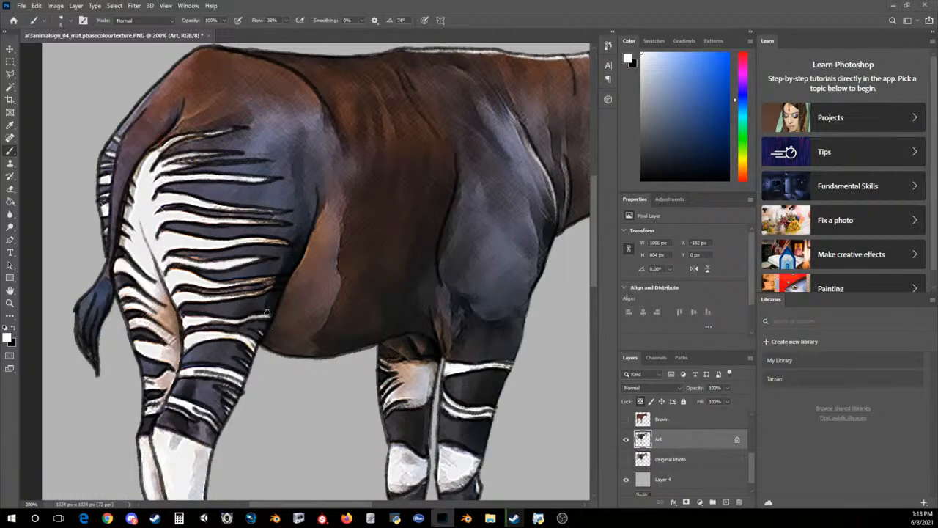
Paint a white highlight along the okapi's rump outline and the middle of its back, redoing strokes where needed
key(ctrl+minus)
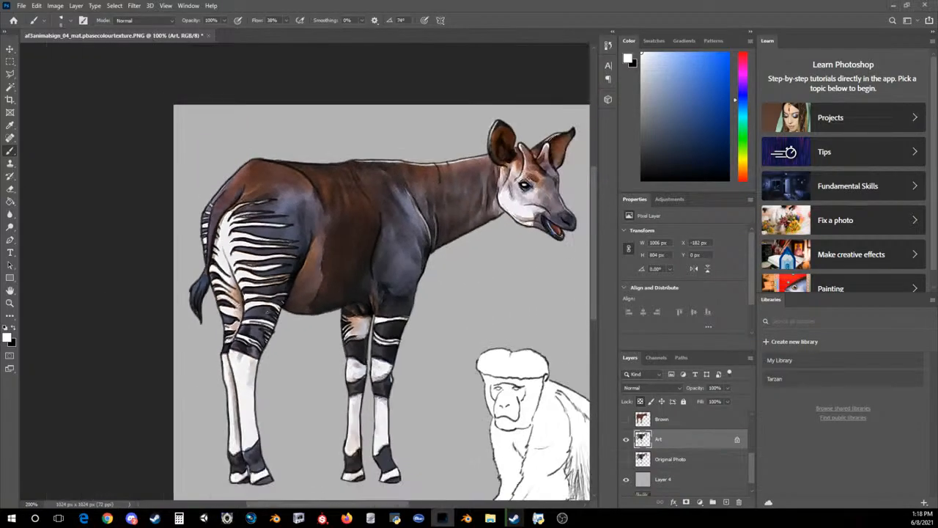
key(ctrl+BackSpace)
key(ctrl+z)
drag(206, 210, 254, 160)
drag(299, 164, 364, 160)
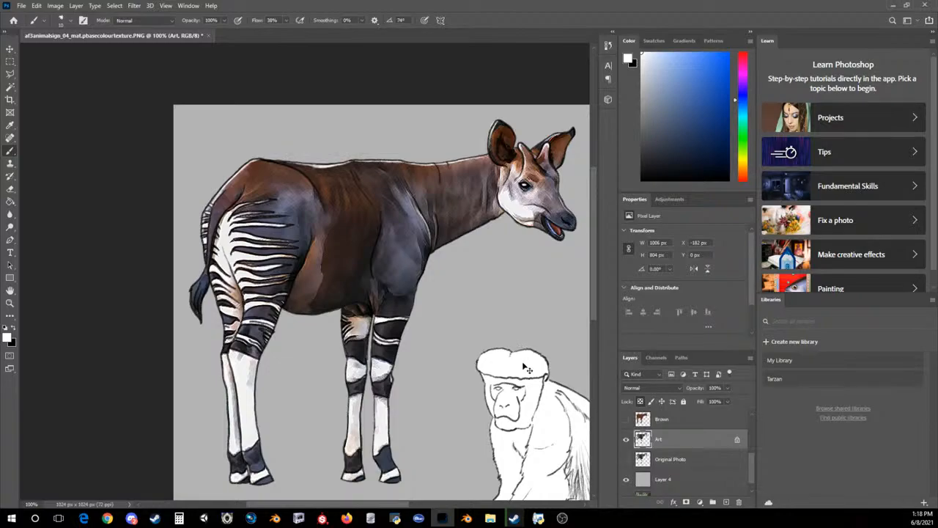
key(ctrl+z)
key(ctrl+z)
drag(348, 159, 320, 165)
Highlight the rear edge of the shoulder in white and whiten the tan patch on the far foreleg's upper part
key(ctrl+plus)
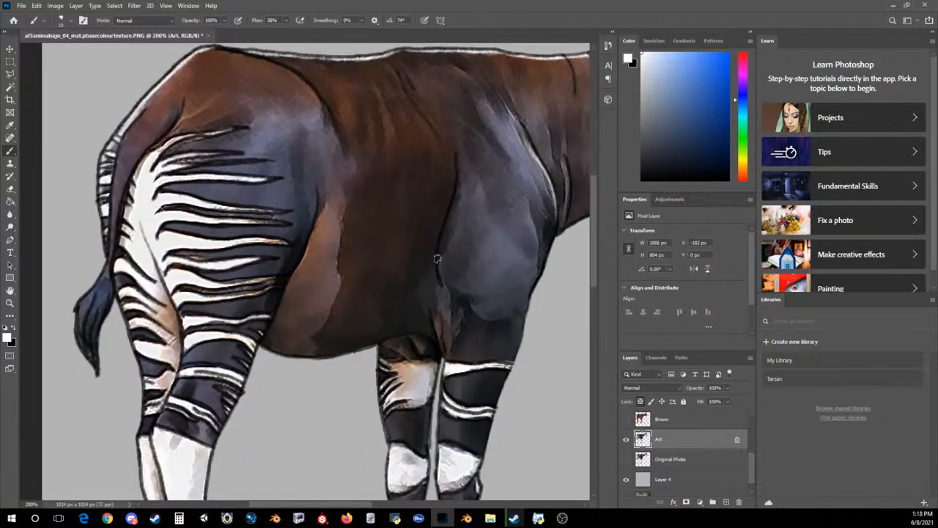
mouse_move(440, 262)
mouse_down()
mouse_move(454, 157)
mouse_move(457, 192)
mouse_move(458, 169)
mouse_up()
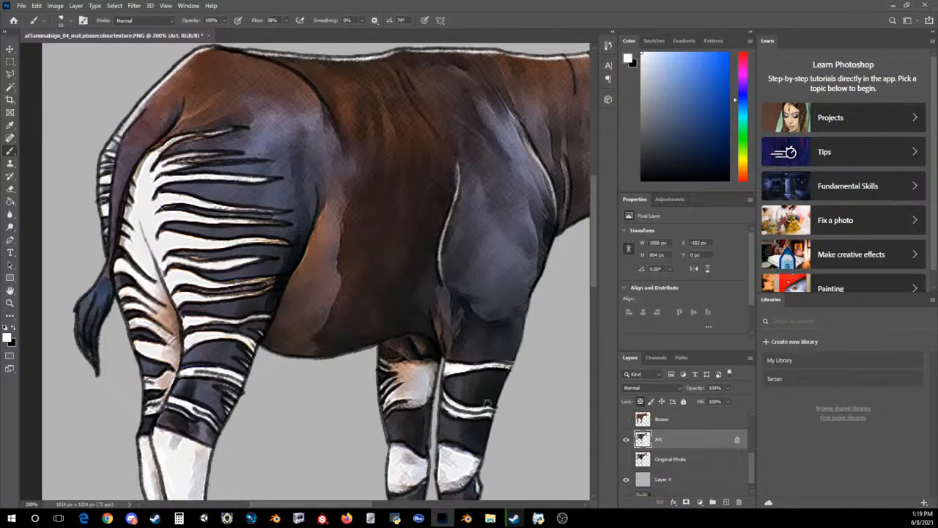
drag(385, 363, 395, 365)
mouse_move(414, 372)
mouse_down()
mouse_move(383, 385)
mouse_move(388, 366)
mouse_move(411, 378)
mouse_move(396, 391)
mouse_move(400, 368)
mouse_move(388, 371)
mouse_move(403, 397)
mouse_move(412, 387)
mouse_move(401, 396)
mouse_up()
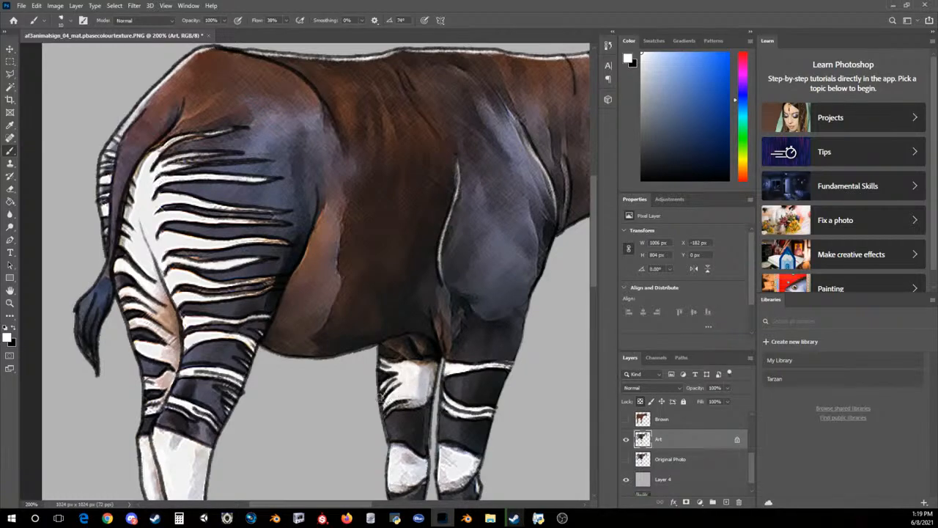
Sample the dark purple-grey between the haunch stripes as foreground colour and paint over the brownish fringes along the stripes
click(14, 343)
click(245, 227)
click(240, 227)
click(631, 335)
key(x)
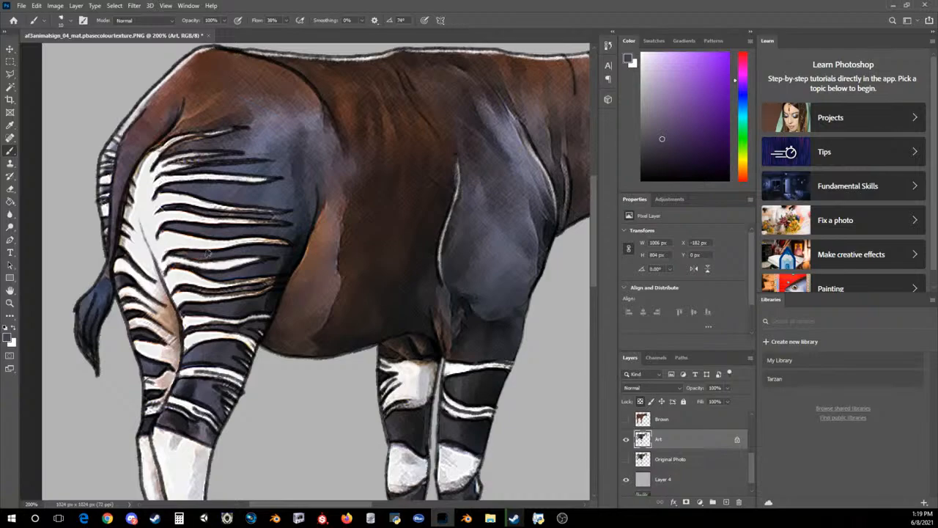
drag(176, 290, 241, 292)
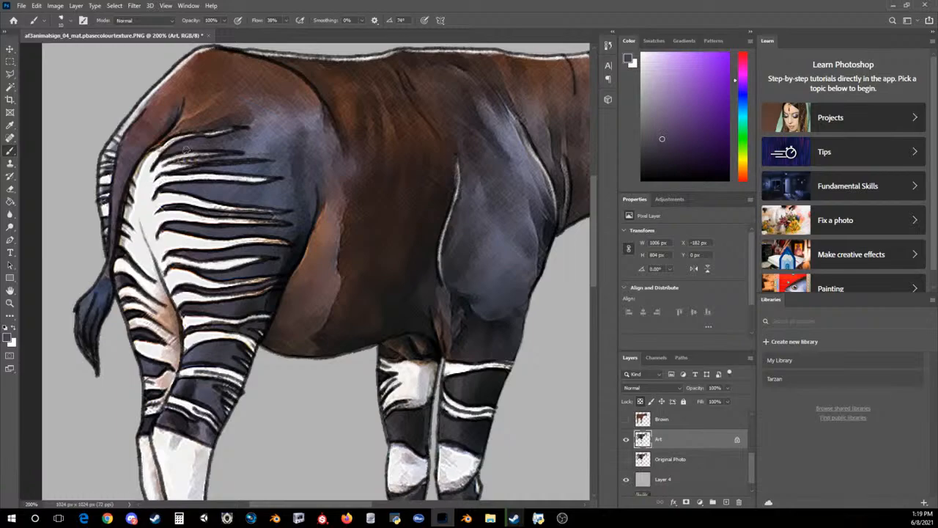
Try to darken the light brown flank patch using a larger brush and dark browns sampled from the belly, starting with 38222d
drag(594, 242, 619, 245)
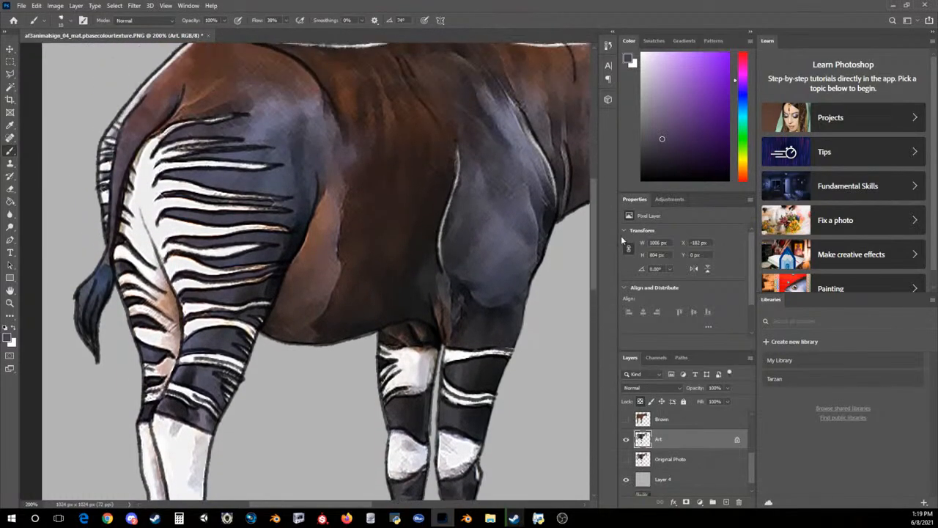
click(7, 338)
click(354, 239)
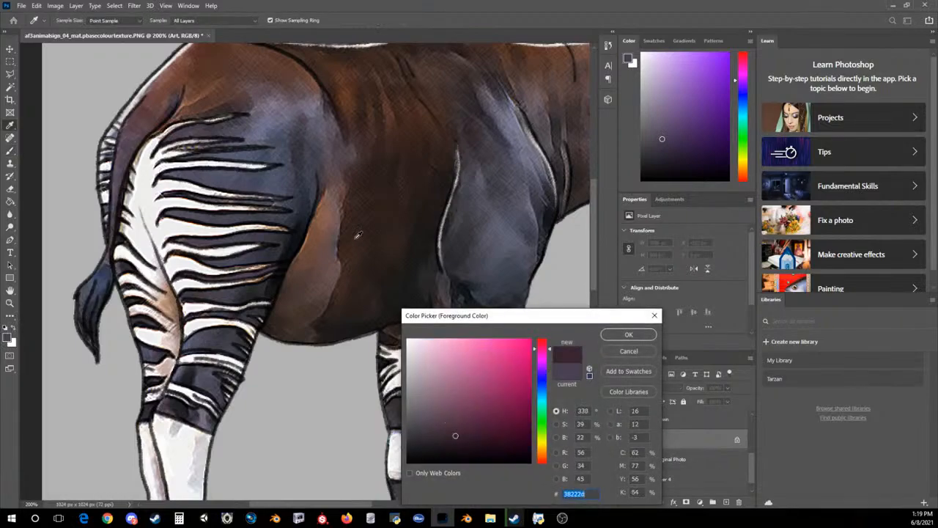
click(629, 335)
key(bracketright)
key(bracketright)
key(bracketright)
key(bracketright)
key(bracketright)
key(bracketright)
key(bracketright)
key(bracketright)
key(bracketright)
key(bracketright)
mouse_move(349, 212)
mouse_down()
mouse_move(360, 229)
mouse_move(356, 211)
mouse_move(325, 279)
mouse_up()
click(7, 338)
click(350, 231)
click(628, 335)
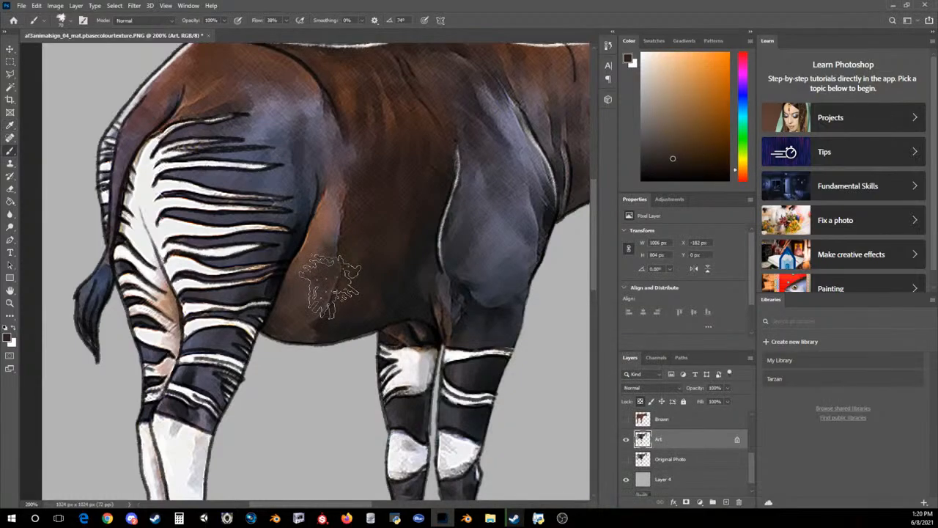
key(ctrl+z)
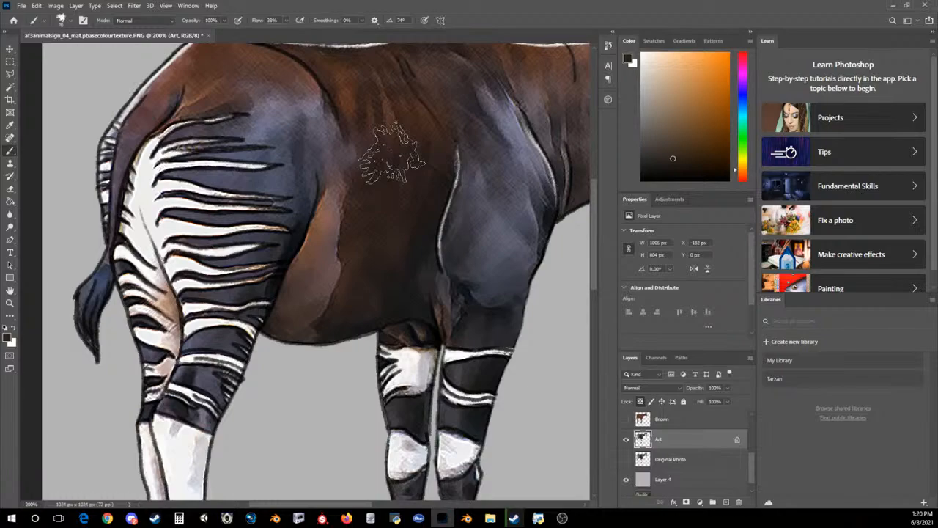
Set the foreground colour to the blue 3a4b63 sampled from the tail tuft and reduce the brush size
click(7, 338)
click(103, 274)
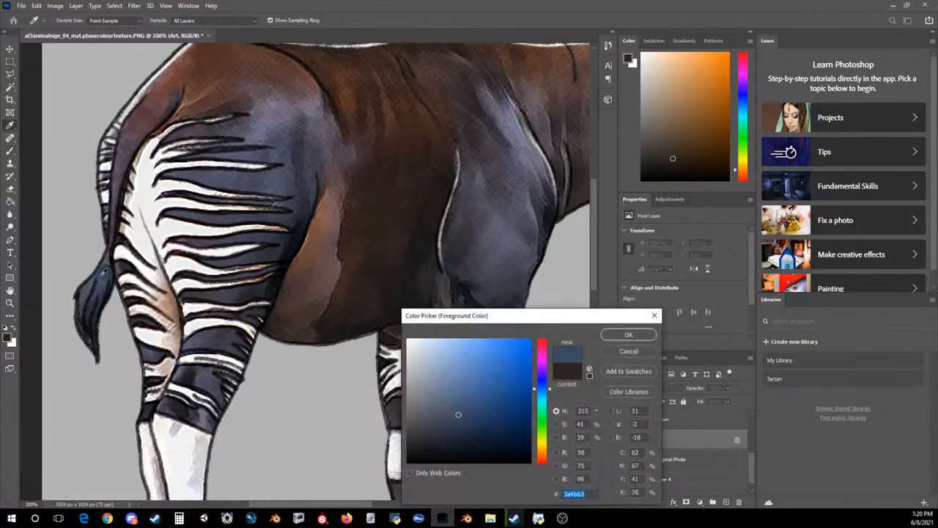
click(629, 335)
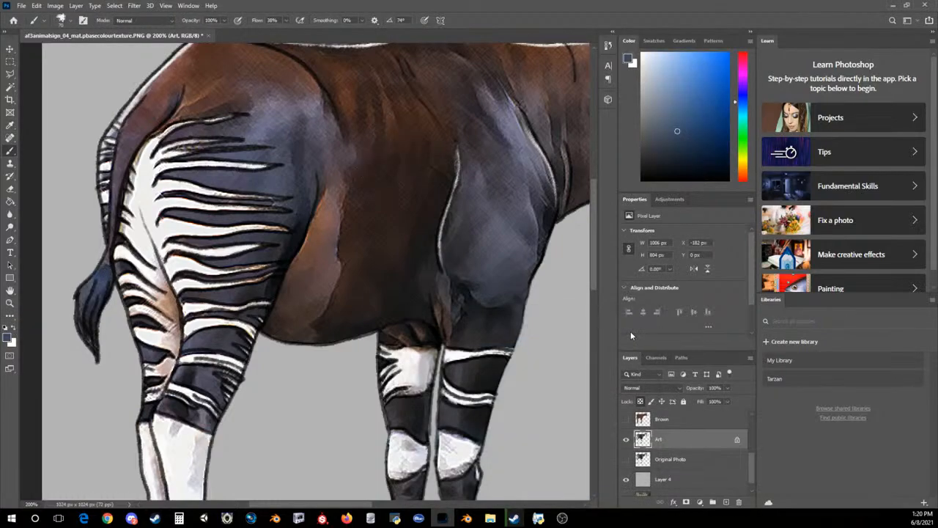
key(bracketleft)
key(bracketleft)
key(bracketleft)
key(bracketleft)
key(bracketleft)
key(bracketleft)
key(bracketleft)
Sample the flank patch's reddish brown, swap the foreground back to white and touch up the tip of a haunch stripe
click(7, 338)
click(318, 242)
click(614, 334)
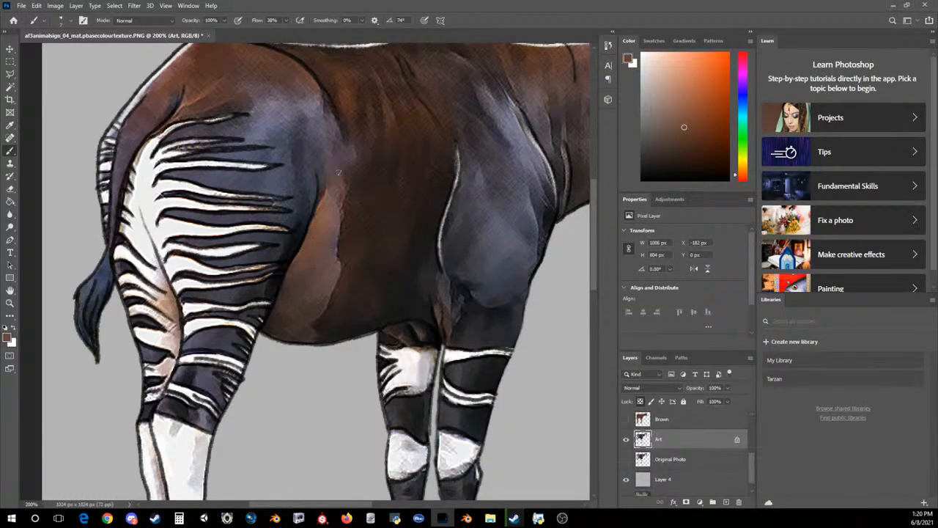
key(x)
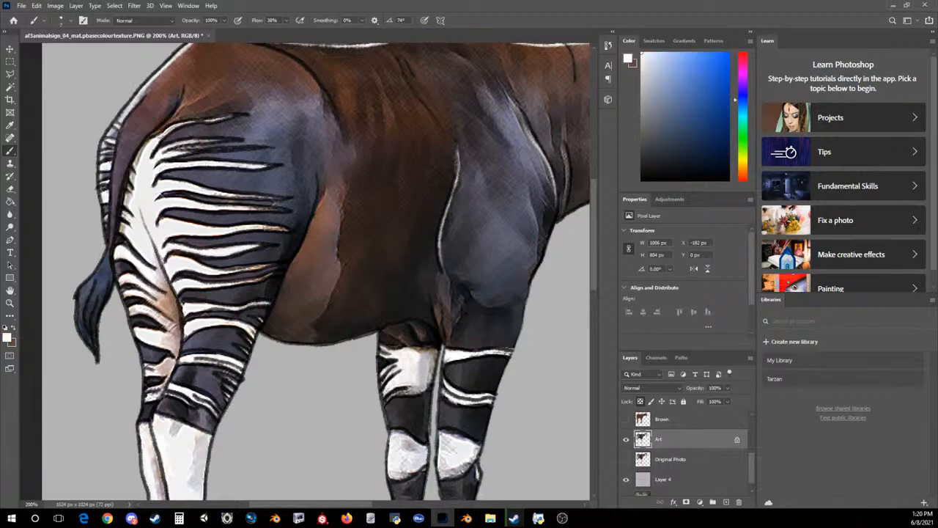
drag(266, 228, 278, 228)
Set the foreground colour to the bluish grey 5f5b75 sampled from the haunch beside the upper stripes
click(8, 338)
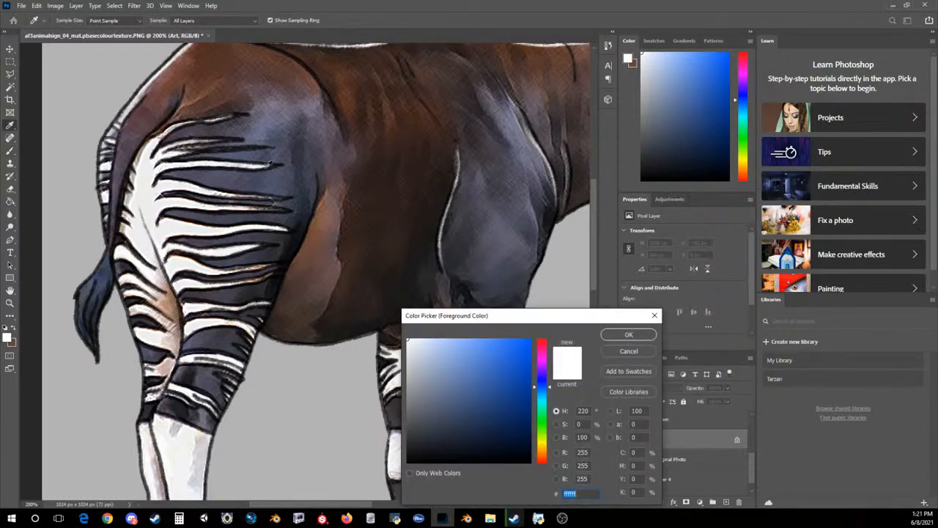
click(252, 138)
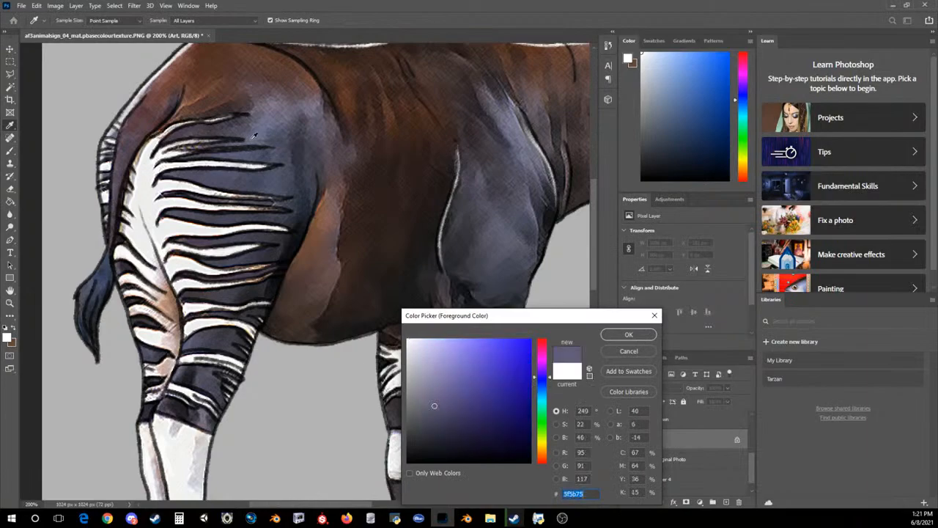
click(606, 334)
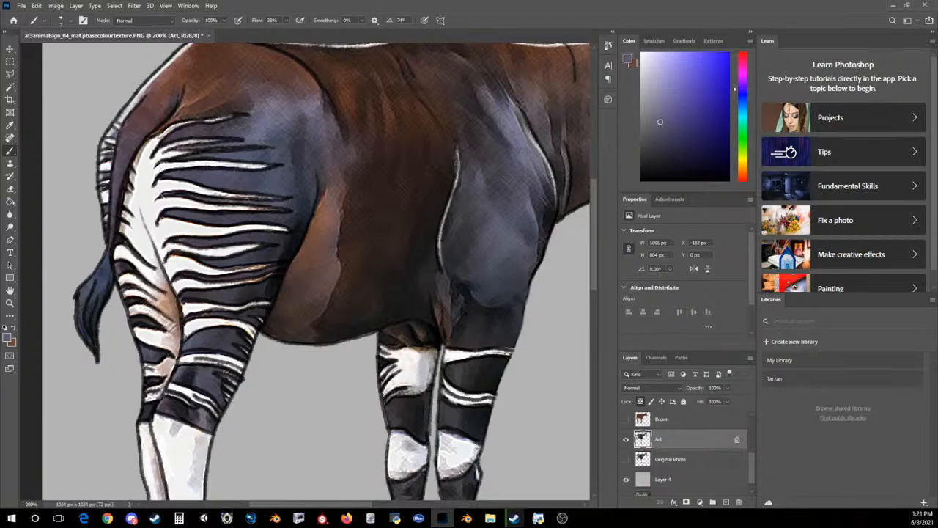
Touch up the tip of a lower haunch stripe in off-white, and set the foreground colour to bluish grey sampled between the upper stripes
click(8, 337)
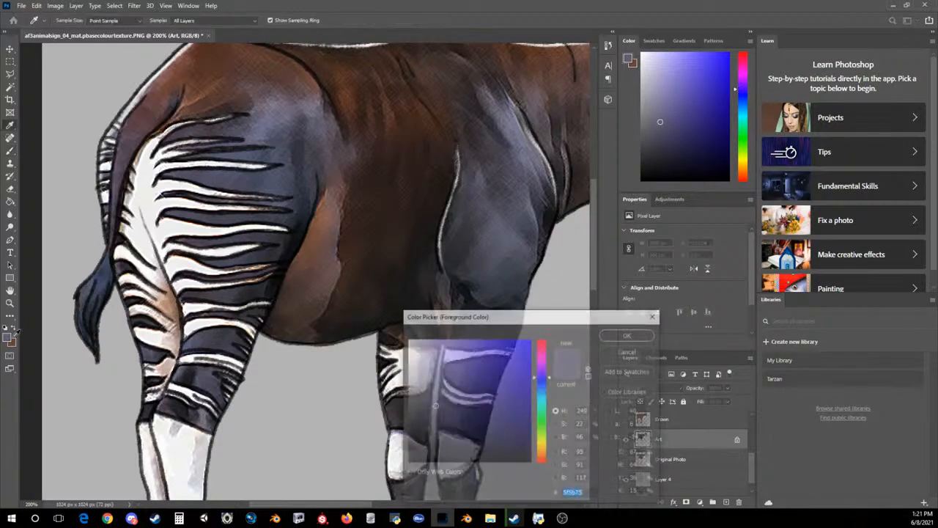
click(629, 333)
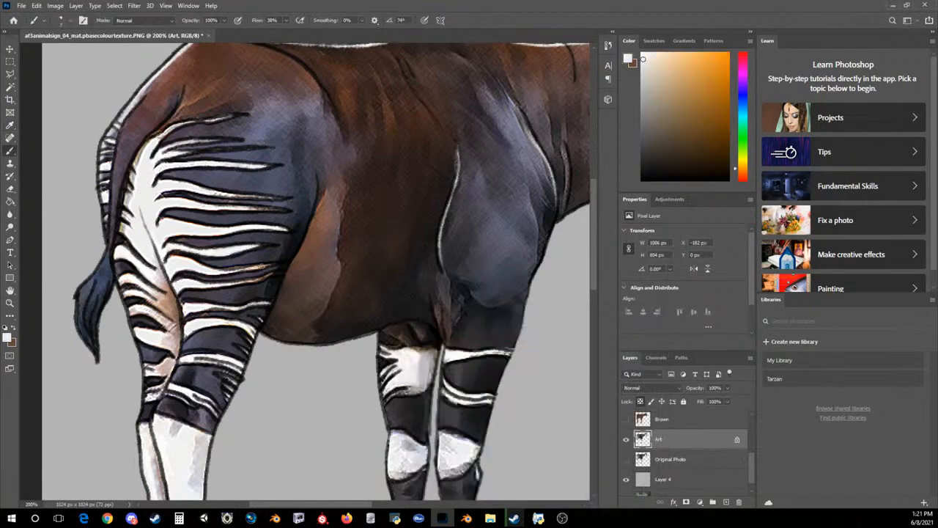
drag(272, 274, 237, 282)
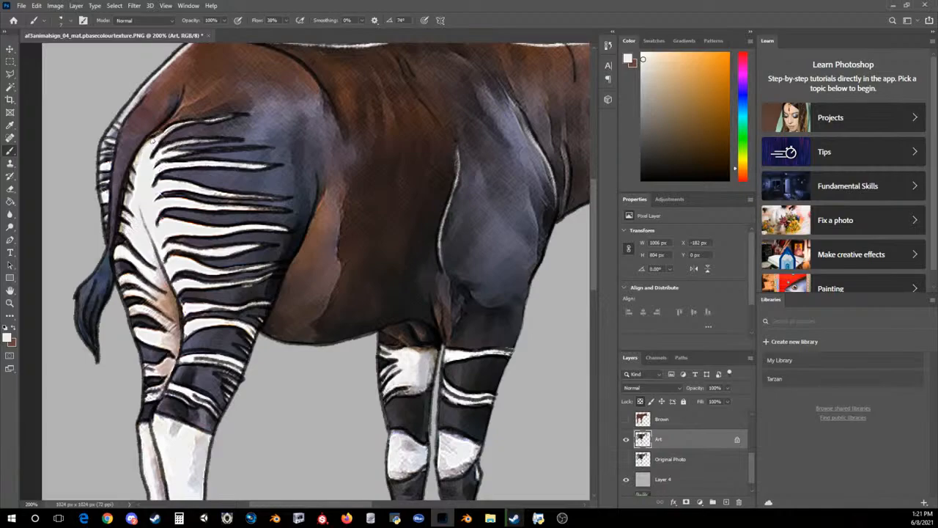
click(7, 337)
click(229, 172)
click(603, 337)
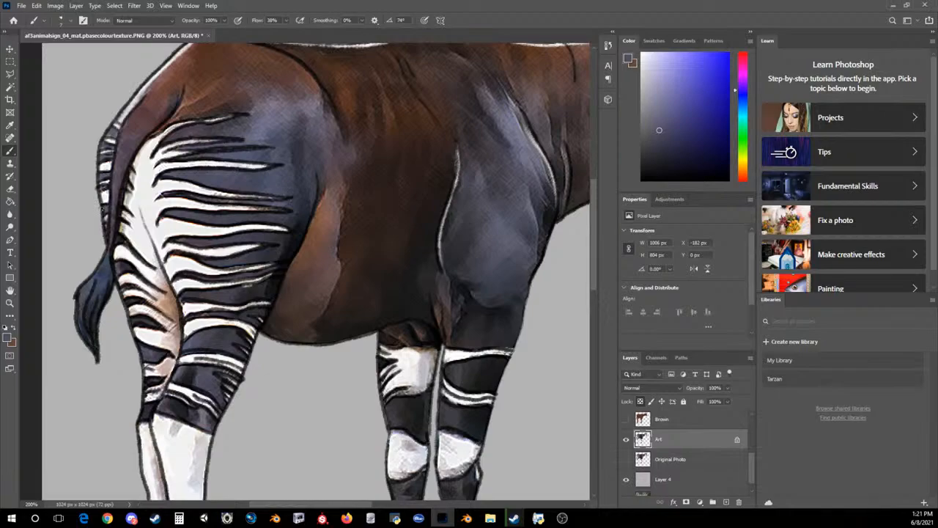
Set the foreground colour to white and paint thin highlights in the crease behind the front leg and on the tail tuft
click(8, 338)
click(629, 335)
drag(440, 431, 447, 339)
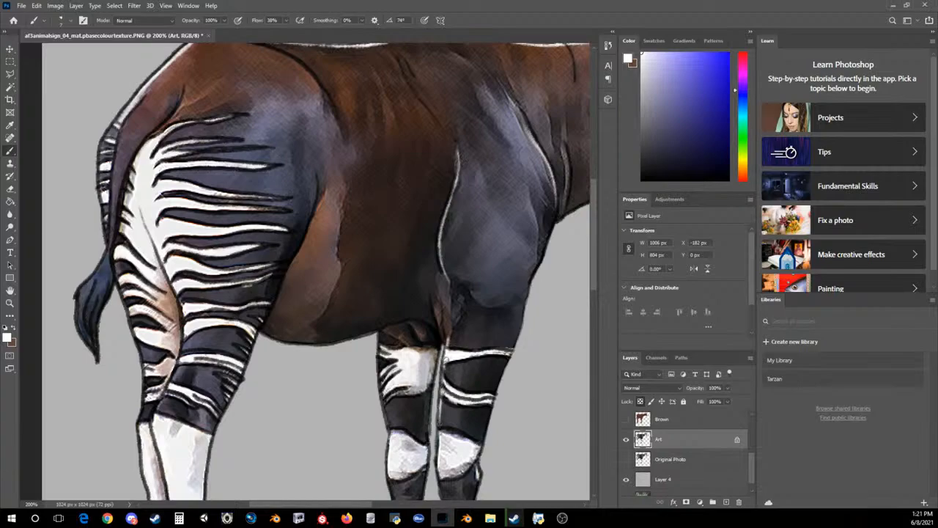
drag(443, 302, 448, 335)
drag(432, 302, 447, 338)
mouse_move(90, 289)
mouse_down()
mouse_move(79, 317)
mouse_move(89, 341)
mouse_move(81, 328)
mouse_up()
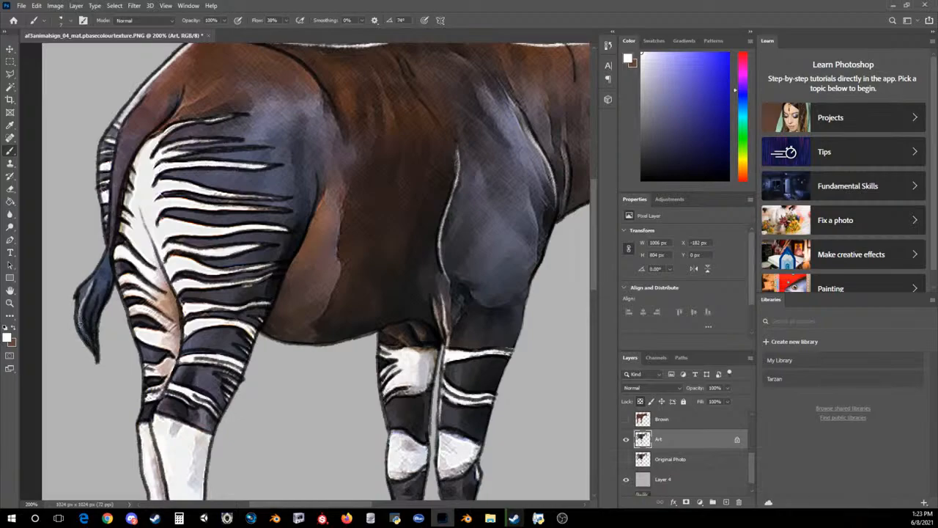
drag(96, 295, 92, 345)
Paint white highlights along the outline of the back above the rump and on the edge of the far front leg
drag(596, 245, 607, 217)
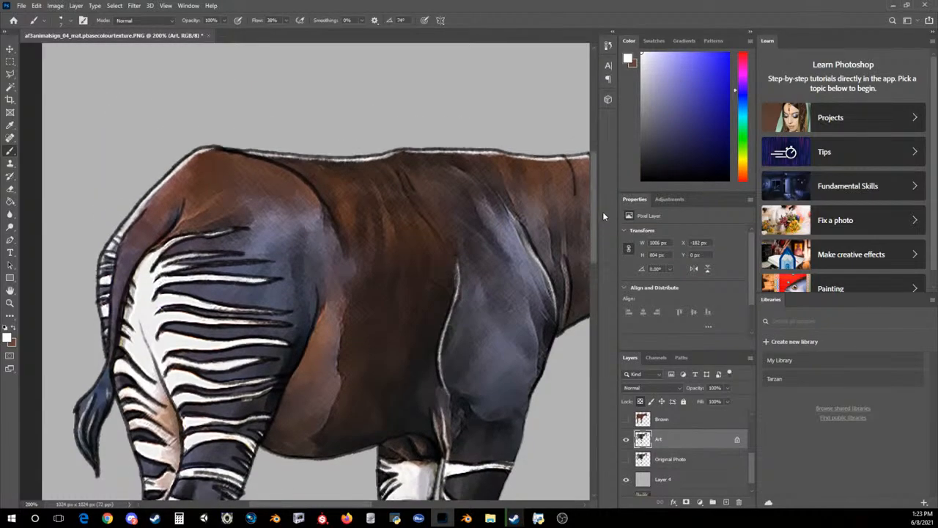
drag(236, 151, 315, 160)
drag(594, 239, 602, 250)
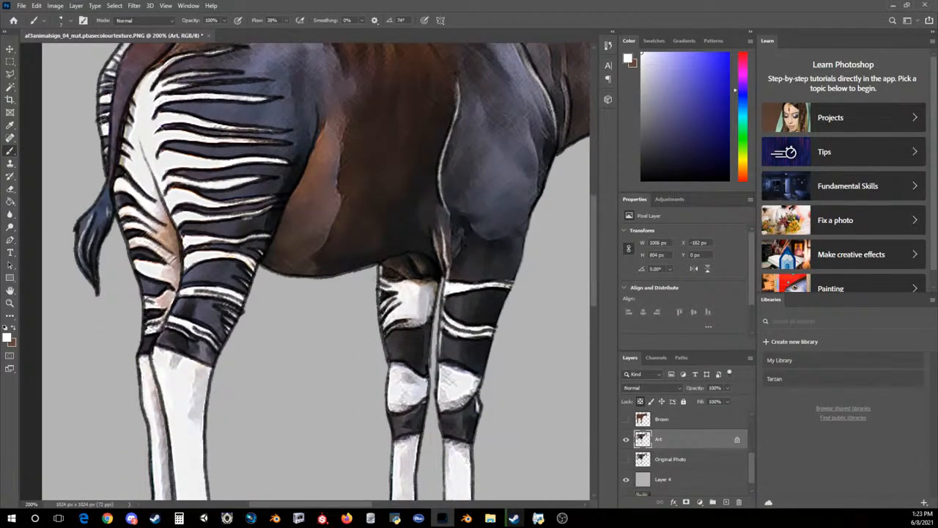
mouse_move(389, 351)
mouse_down()
mouse_move(385, 332)
mouse_move(388, 349)
mouse_up()
Sample the dark grey 3c3b48 from the haunch stripes and replace it with the off-white edeeed from the haunch's white area
click(7, 336)
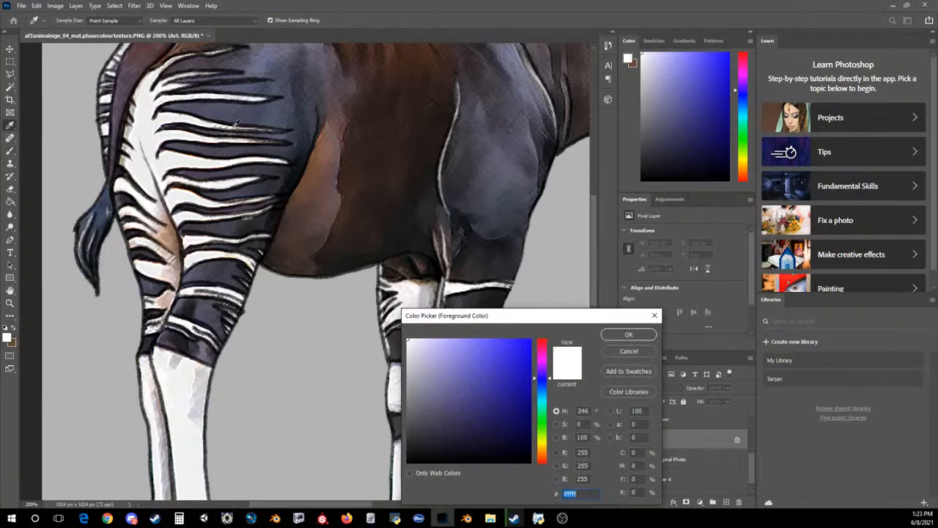
click(281, 149)
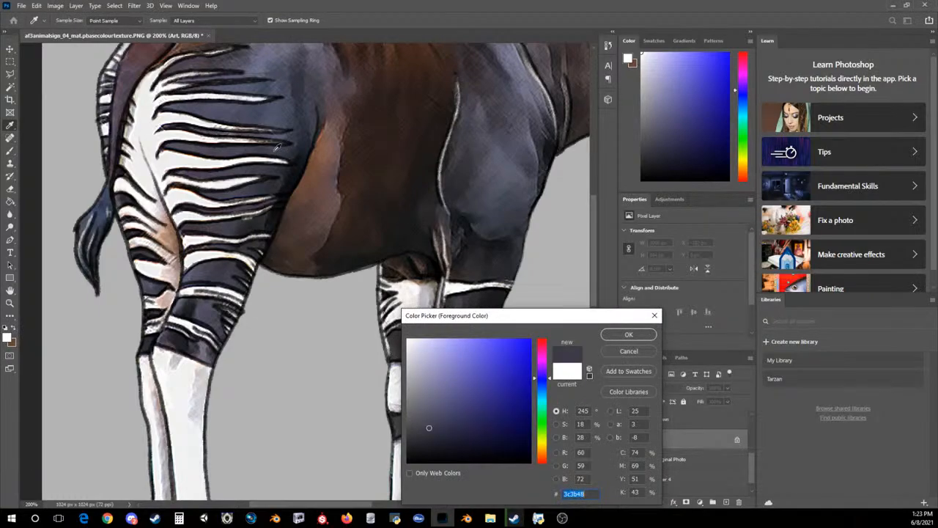
click(622, 334)
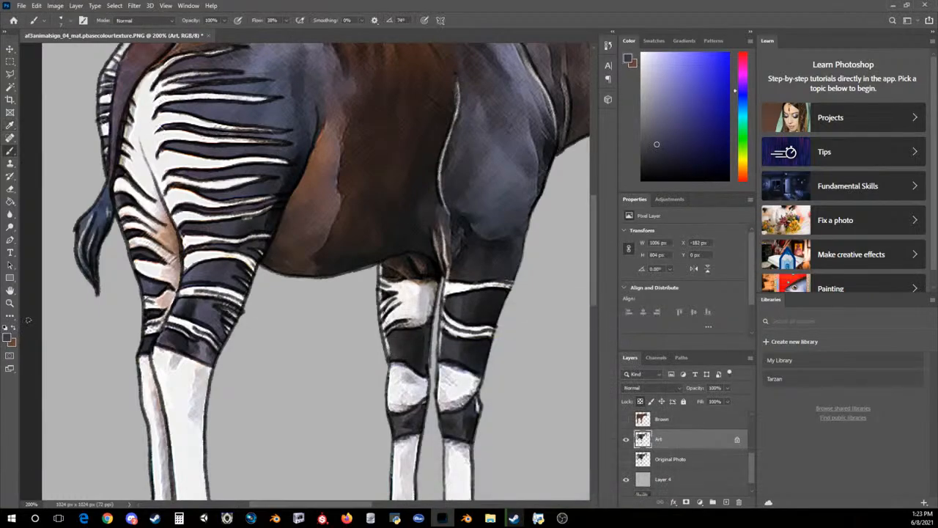
click(9, 337)
click(147, 136)
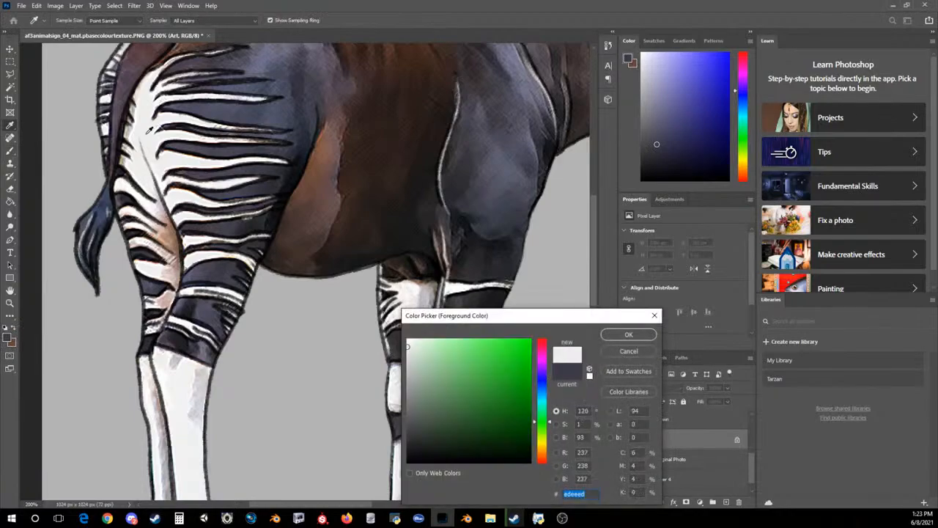
click(628, 334)
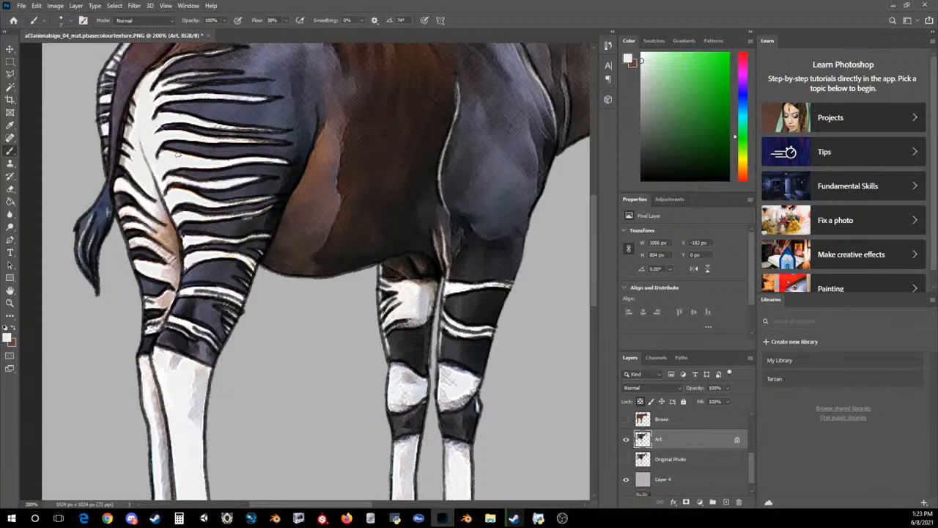
click(9, 337)
click(270, 103)
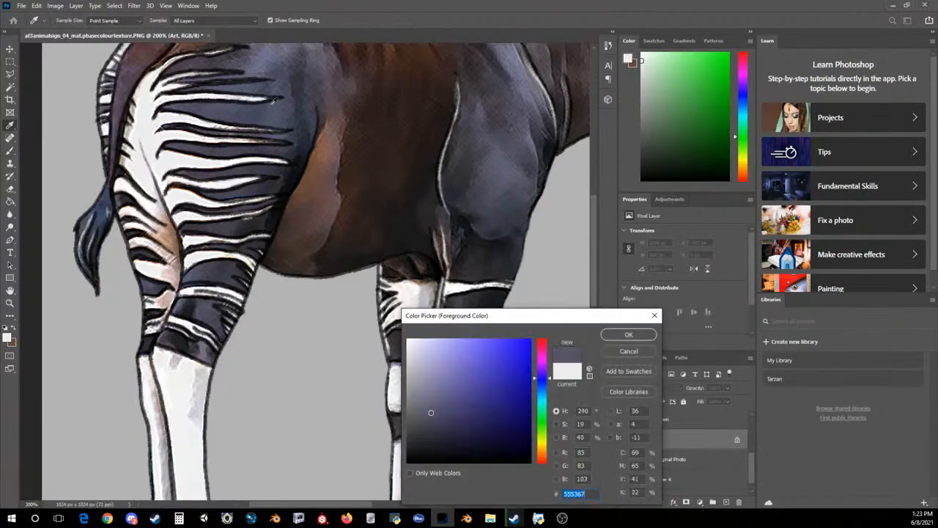
click(628, 334)
key(b)
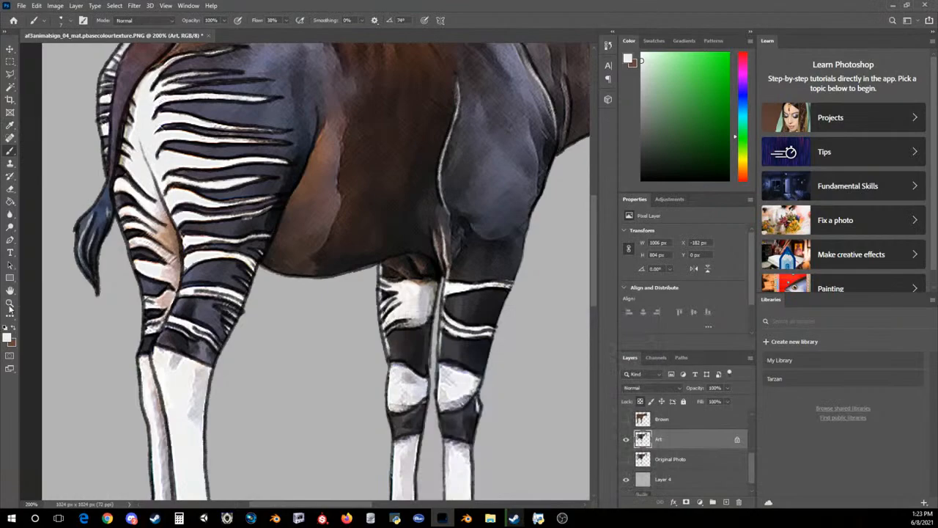
Make the off-white the background colour and set the foreground to the bluish grey 4e5361 sampled beside the upper haunch stripes
click(8, 338)
click(271, 101)
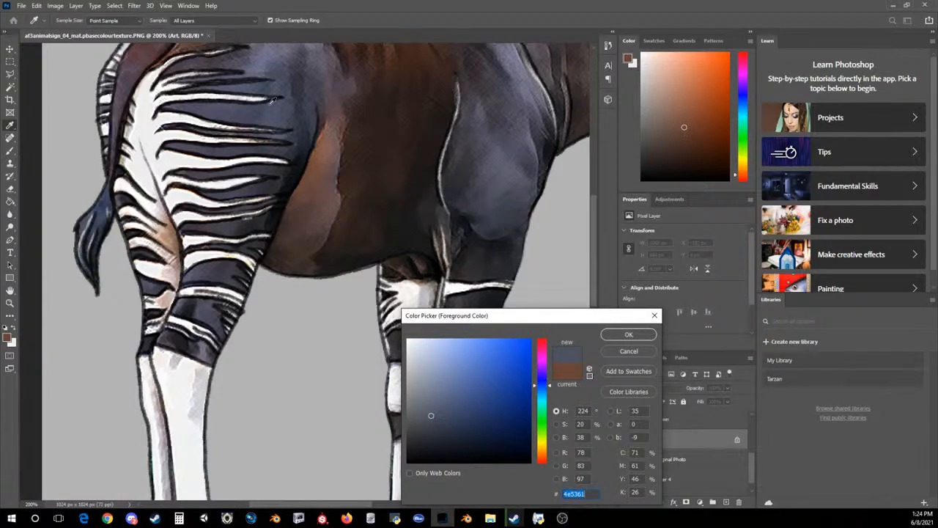
click(628, 335)
key(b)
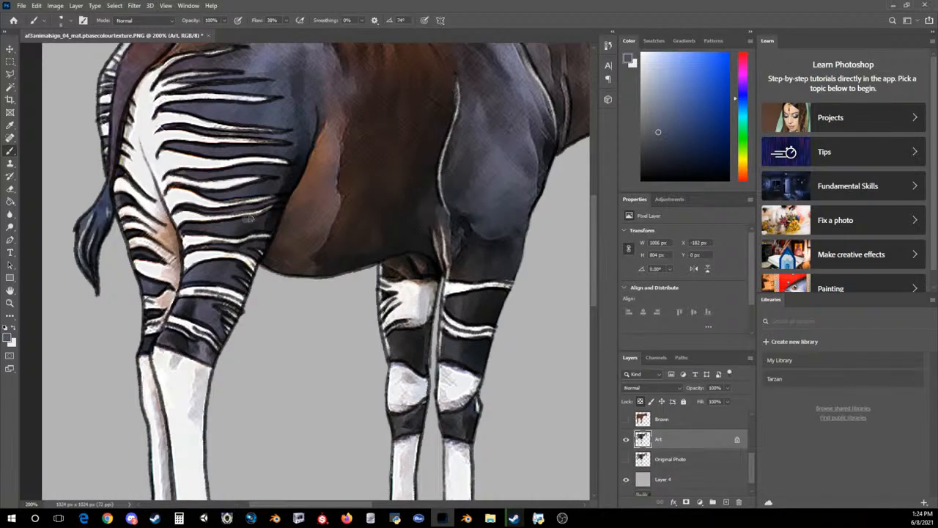
Sample the near-black 282621 from the lower haunch and cover the stray light mark below the stripe there
scroll(249, 219, up, 1)
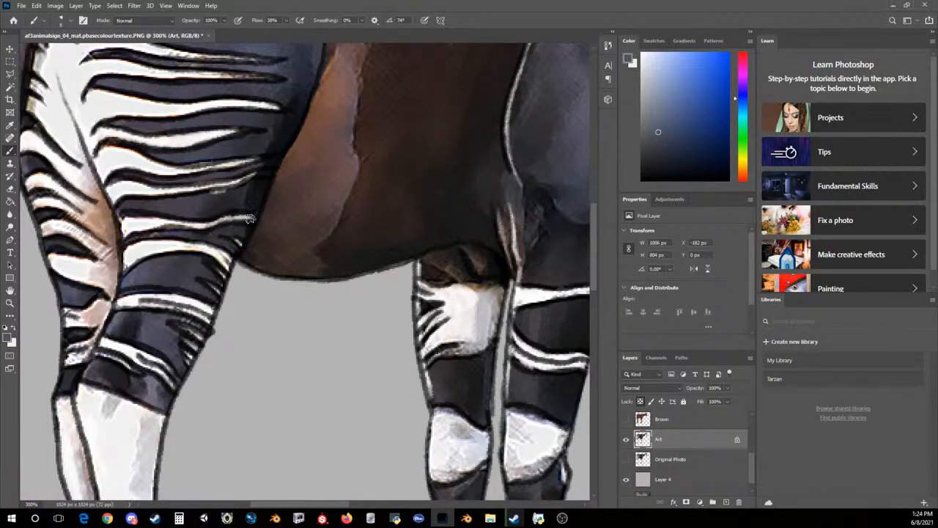
click(9, 338)
click(220, 196)
click(628, 335)
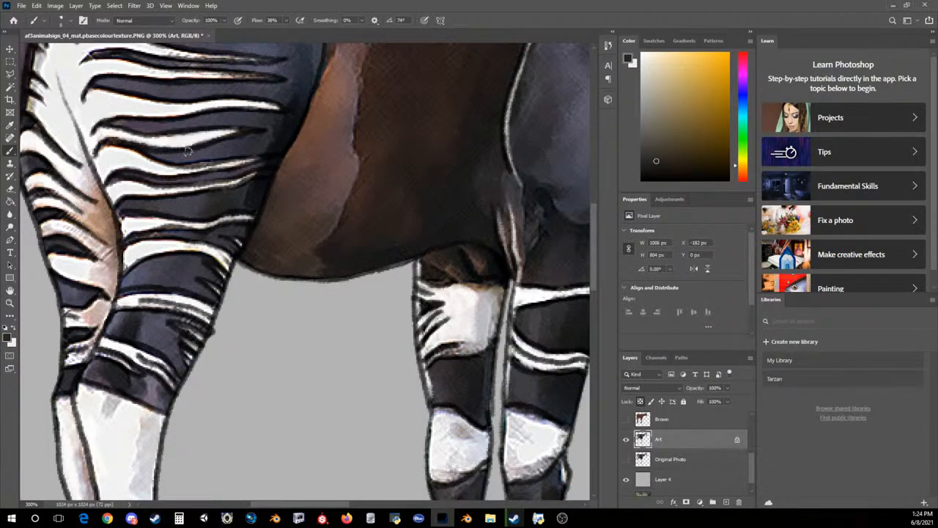
Set the foreground colour to the light grey afb7bb sampled from the shading on the far lower hind leg
drag(594, 254, 601, 324)
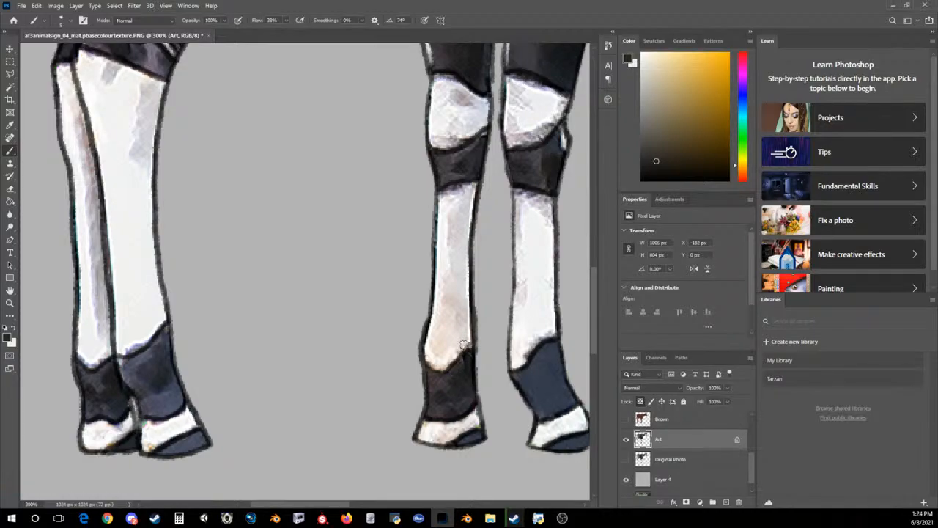
click(7, 337)
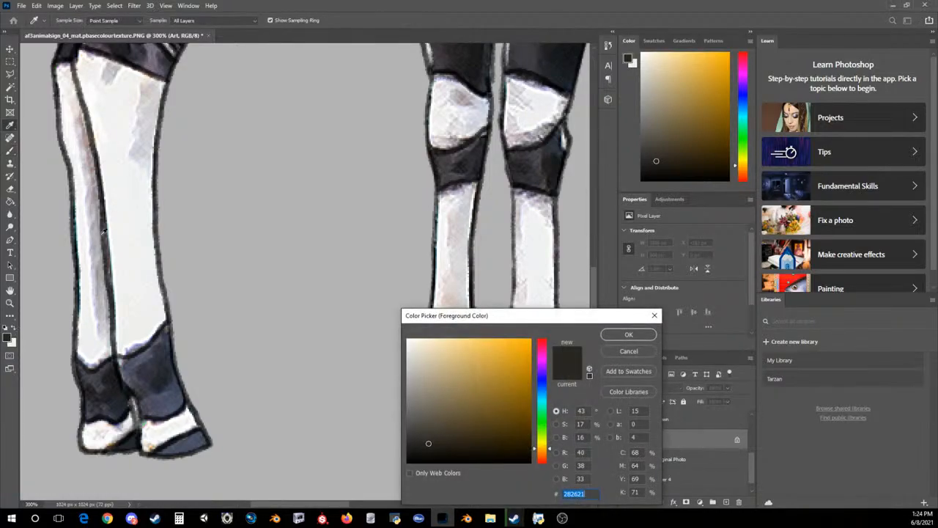
click(92, 226)
click(604, 331)
key(b)
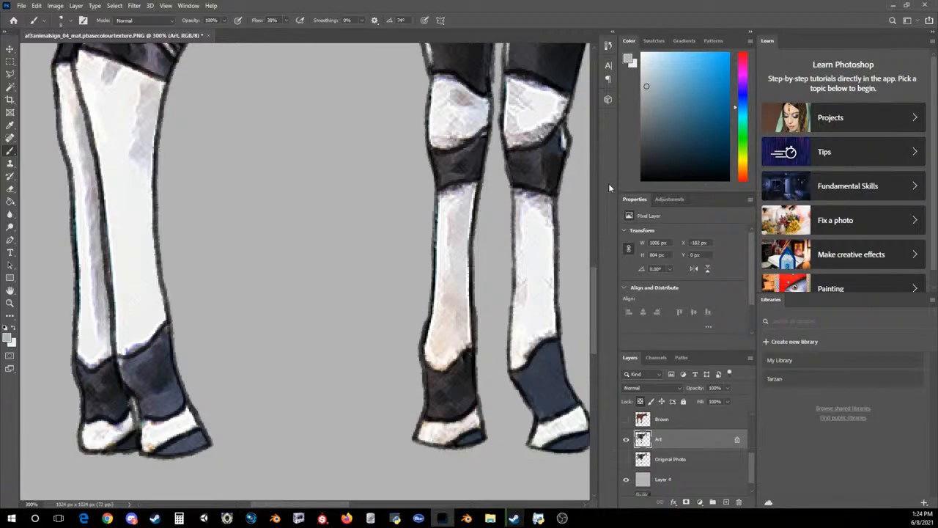
Sample the dark colour at the back of the near front knee and paint over the white highlight on its edge
click(8, 336)
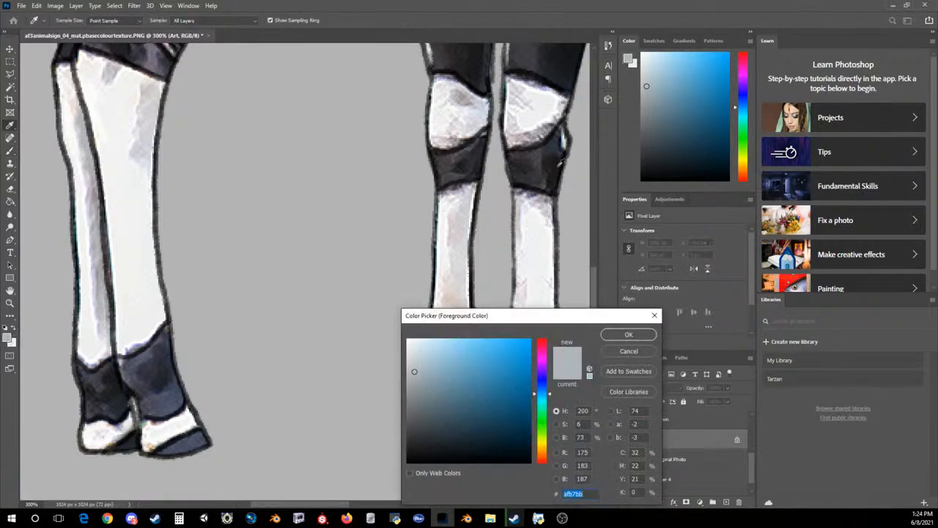
click(562, 156)
click(628, 333)
mouse_move(559, 148)
mouse_down()
mouse_move(562, 130)
mouse_move(566, 143)
mouse_up()
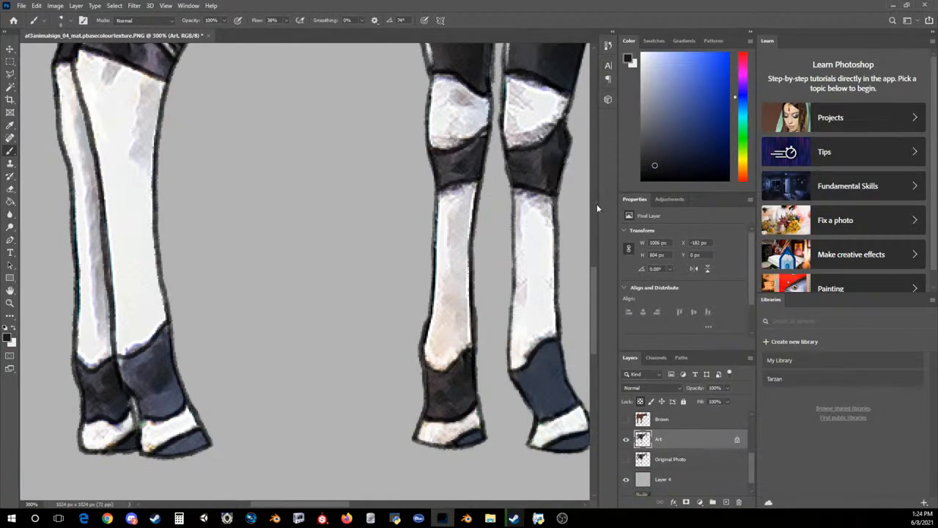
Swap the foreground back to off-white and paint a highlight along the crease at the base of the neck
scroll(597, 202, up, 5)
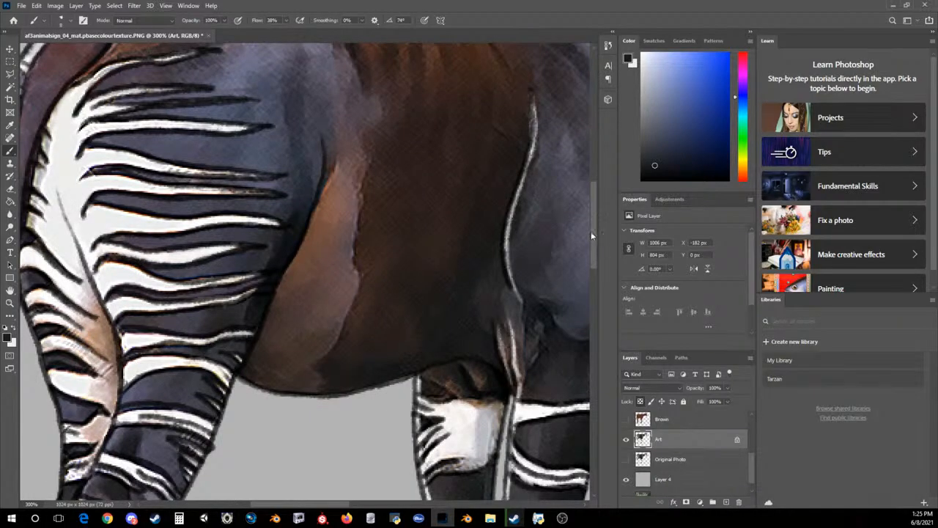
drag(344, 504, 418, 504)
click(13, 328)
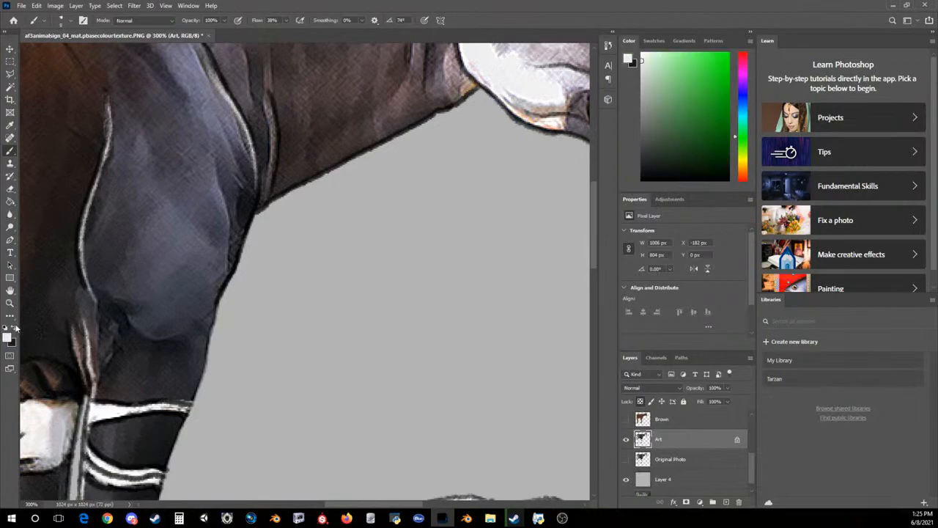
drag(269, 99, 267, 184)
drag(275, 137, 266, 193)
drag(597, 235, 601, 190)
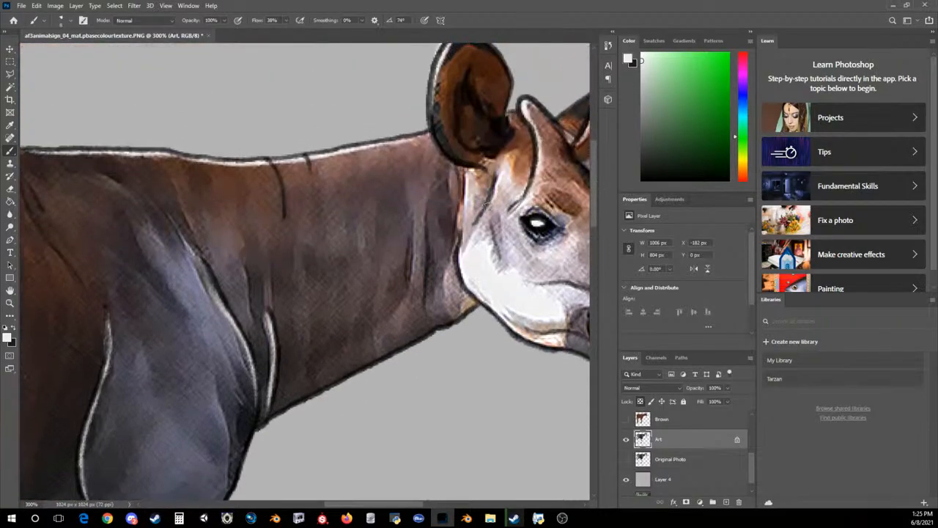